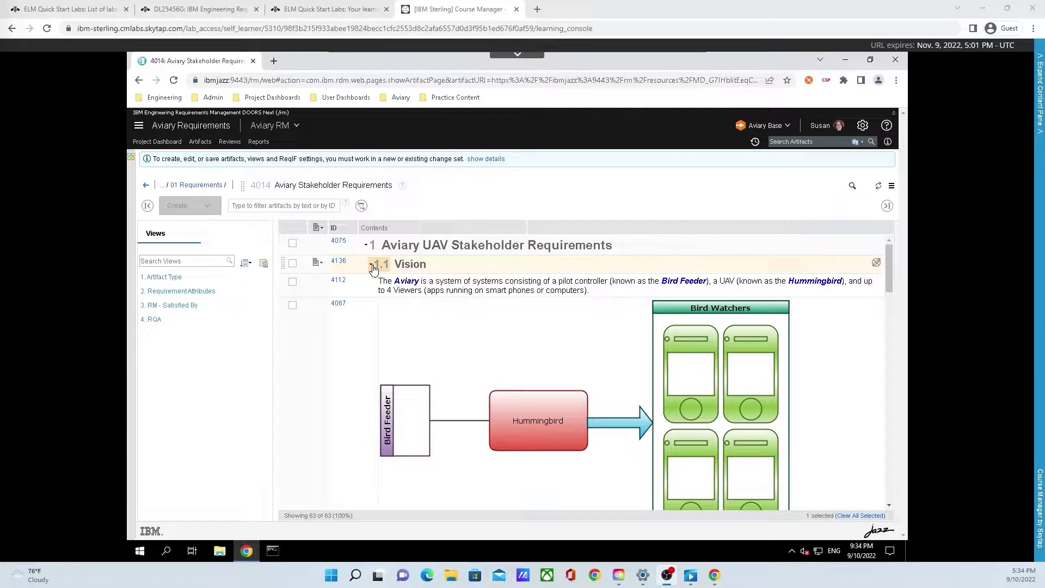
double_click(375, 266)
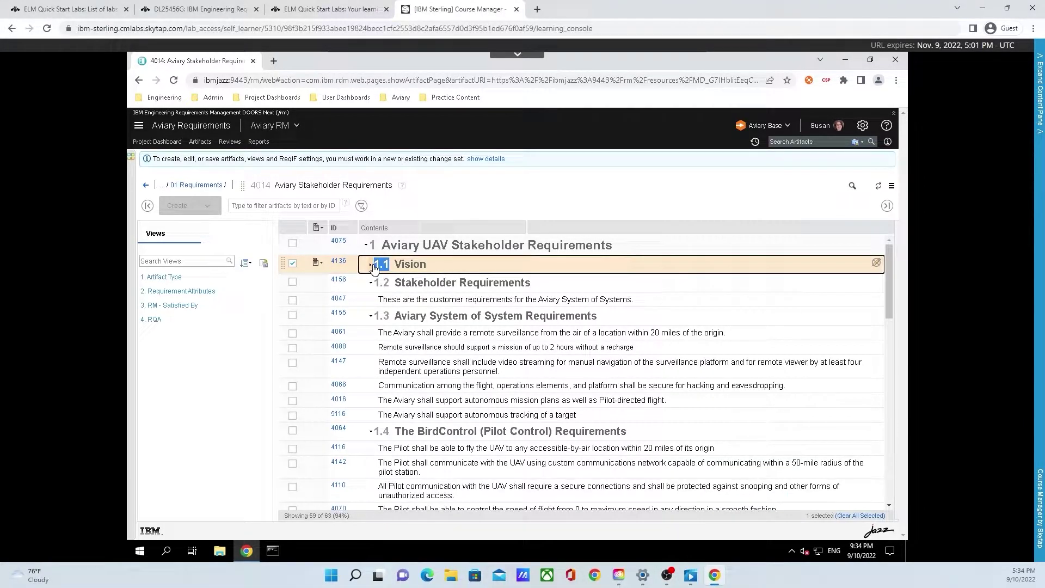
left_click(372, 266)
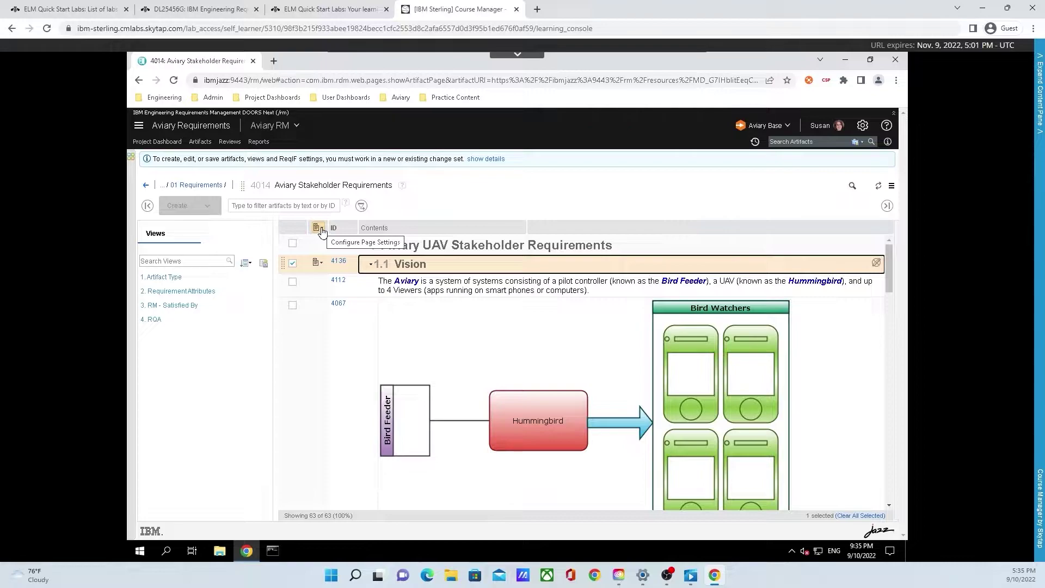
Step: Set the module display to Show 2 Levels so only headings 1 through 1.6 appear
left_click(318, 228)
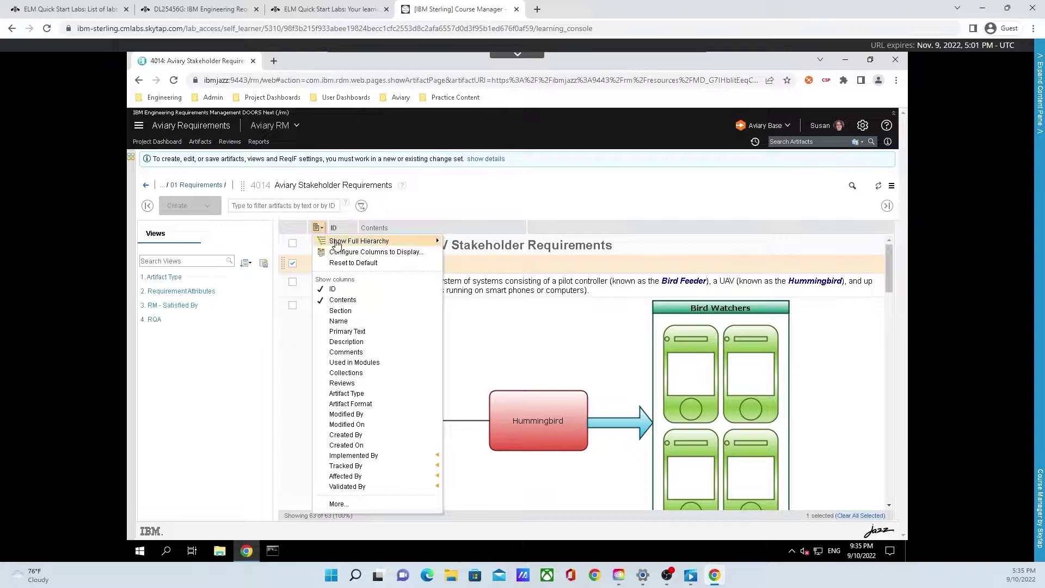
mouse_move(339, 243)
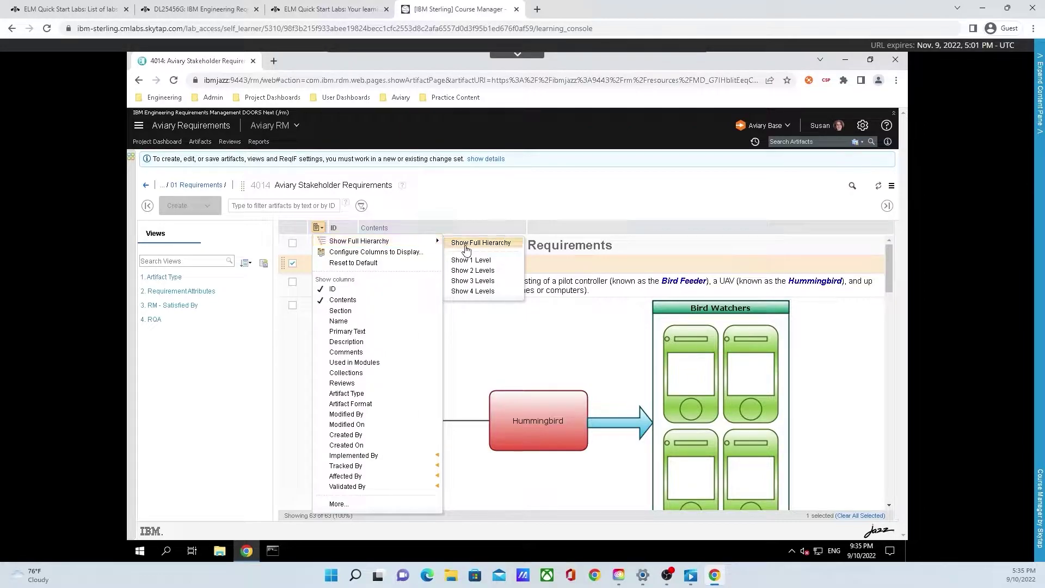
left_click(487, 274)
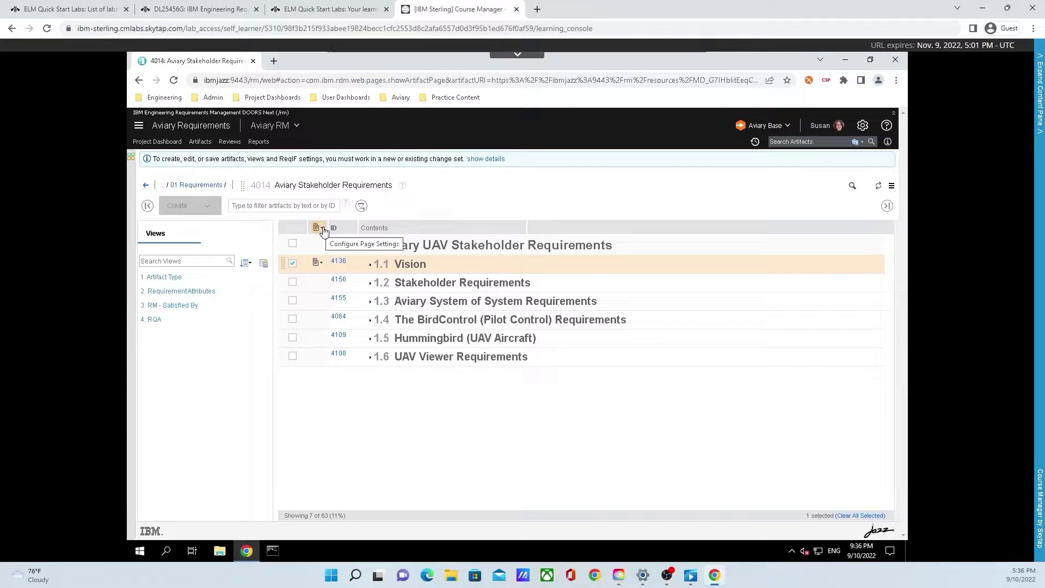
Step: Switch the module display to Show 3 Levels, listing 30 of 63 artifacts
left_click(320, 228)
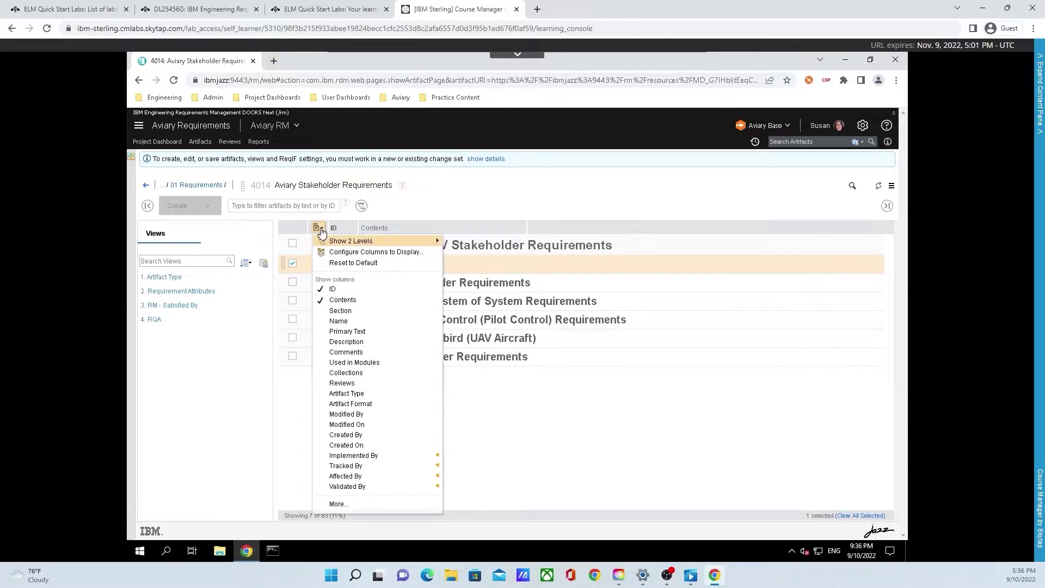
mouse_move(333, 243)
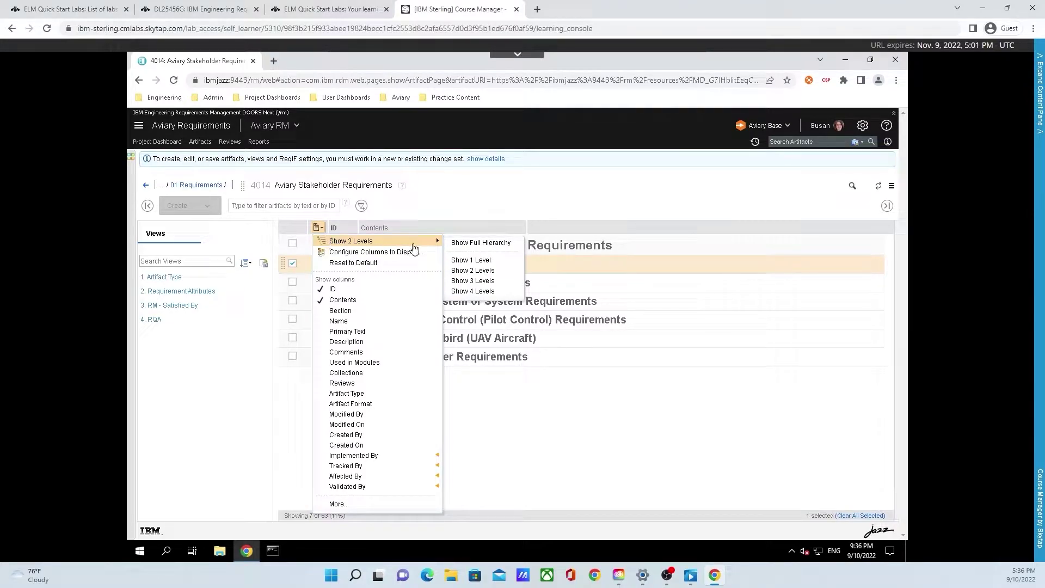
left_click(486, 281)
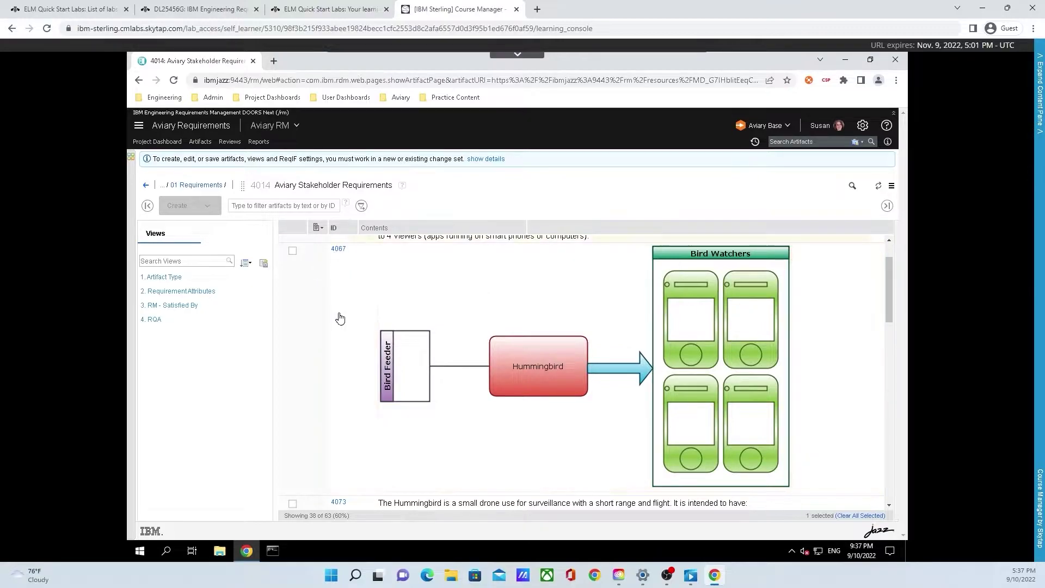
scroll(343, 337, "down", 5)
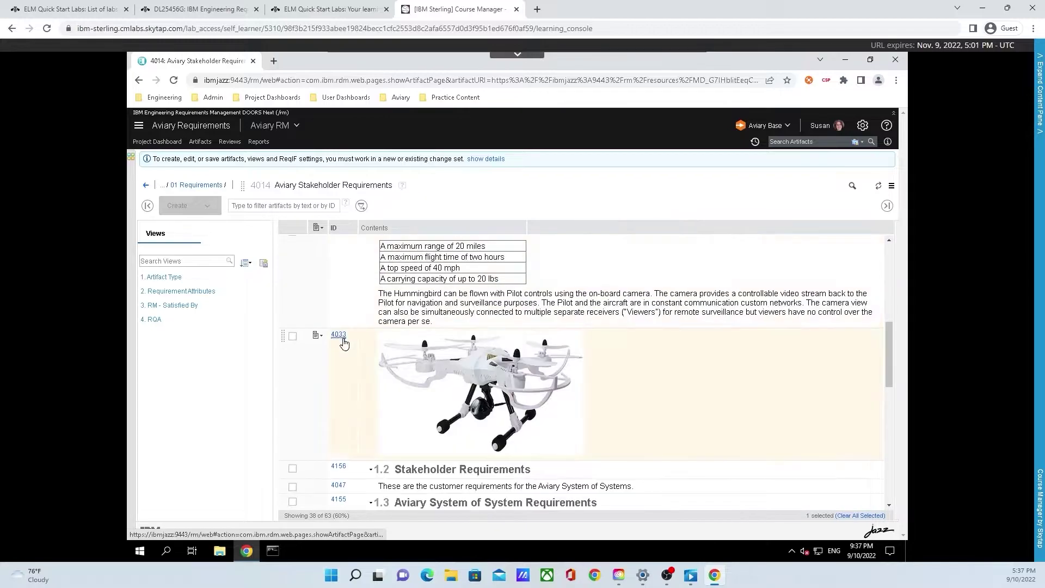
scroll(343, 342, "down", 5)
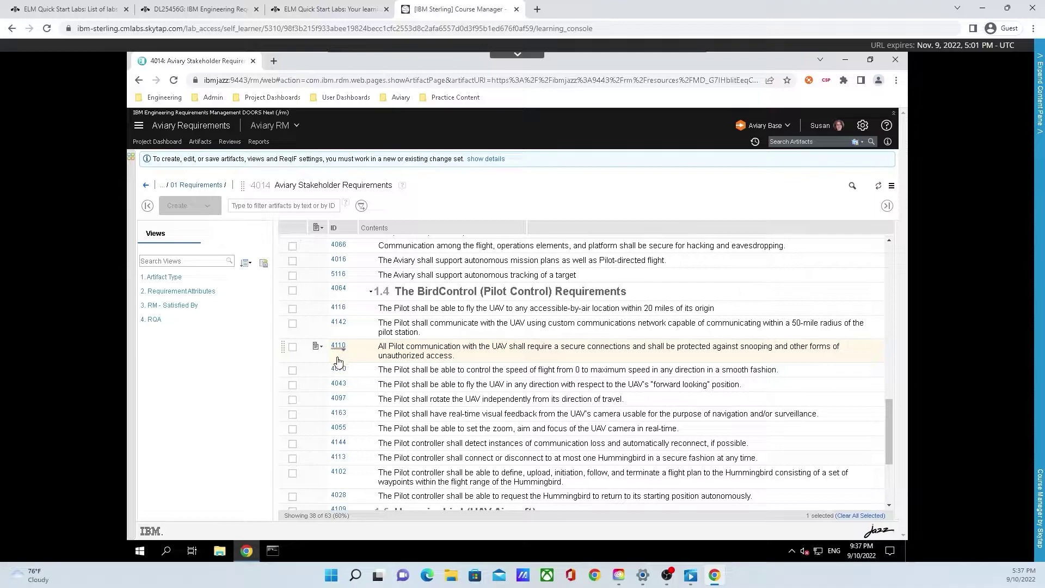
scroll(341, 371, "down", 3)
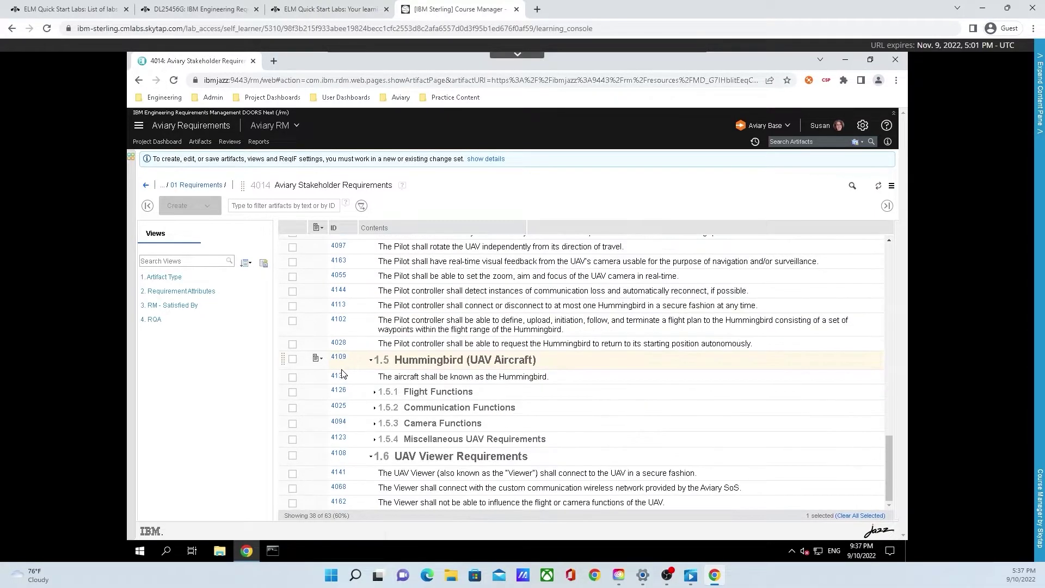
scroll(343, 376, "up", 3)
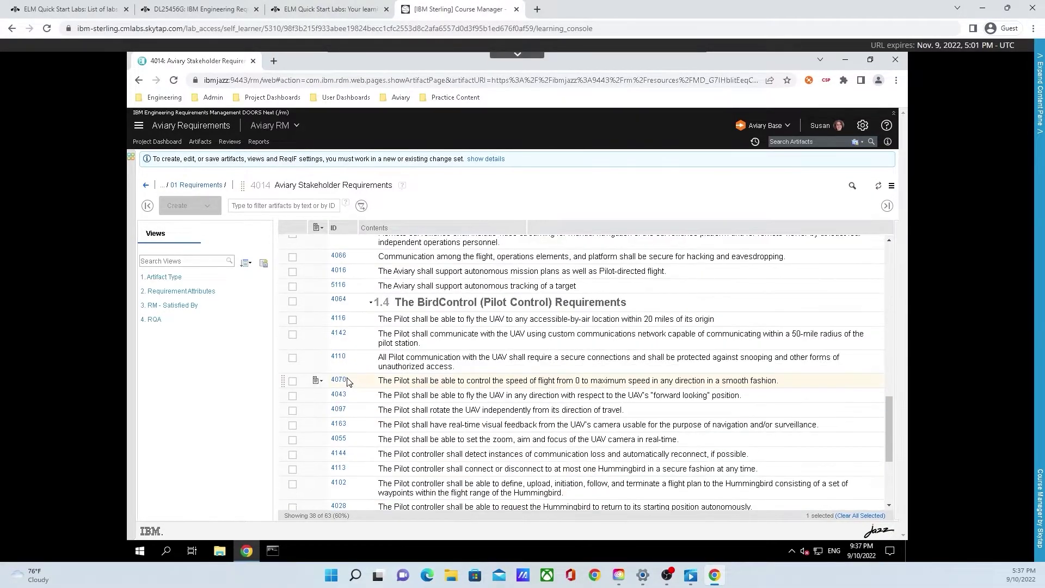
scroll(347, 382, "up", 3)
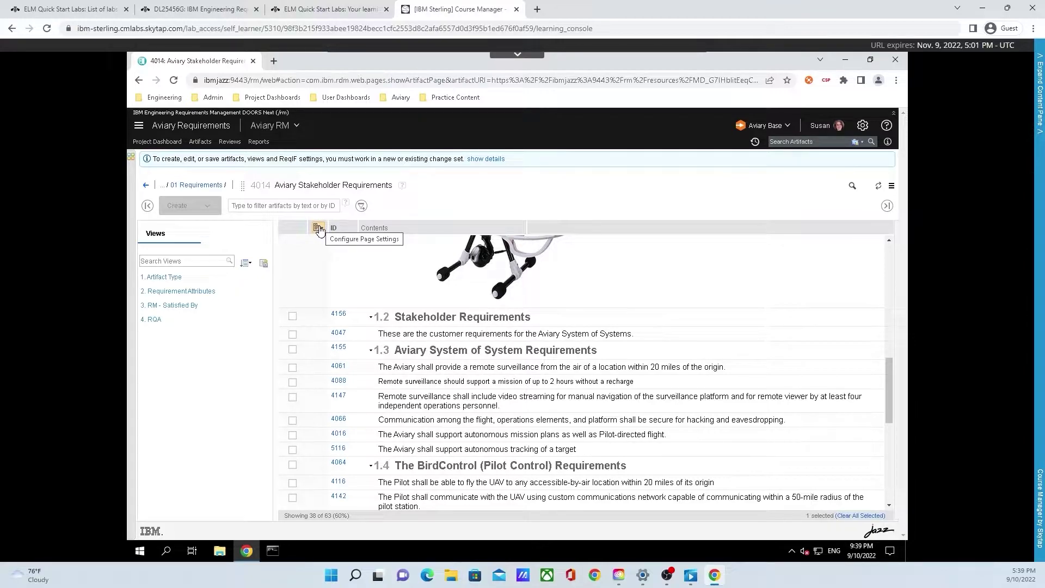
Step: Show the Artifact Type column and return to the top of the module at 1.1 Vision
left_click(319, 229)
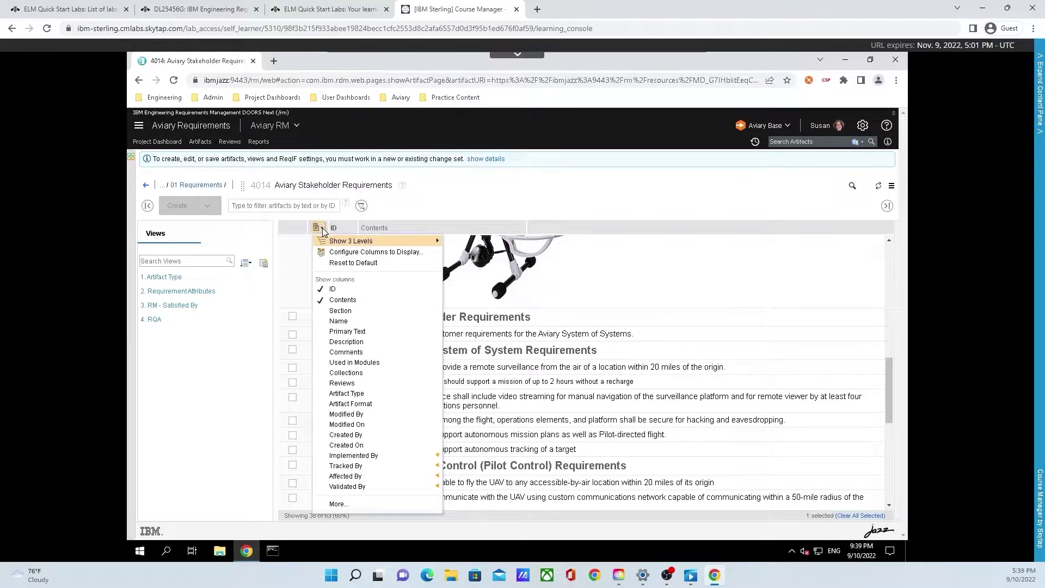
left_click(368, 395)
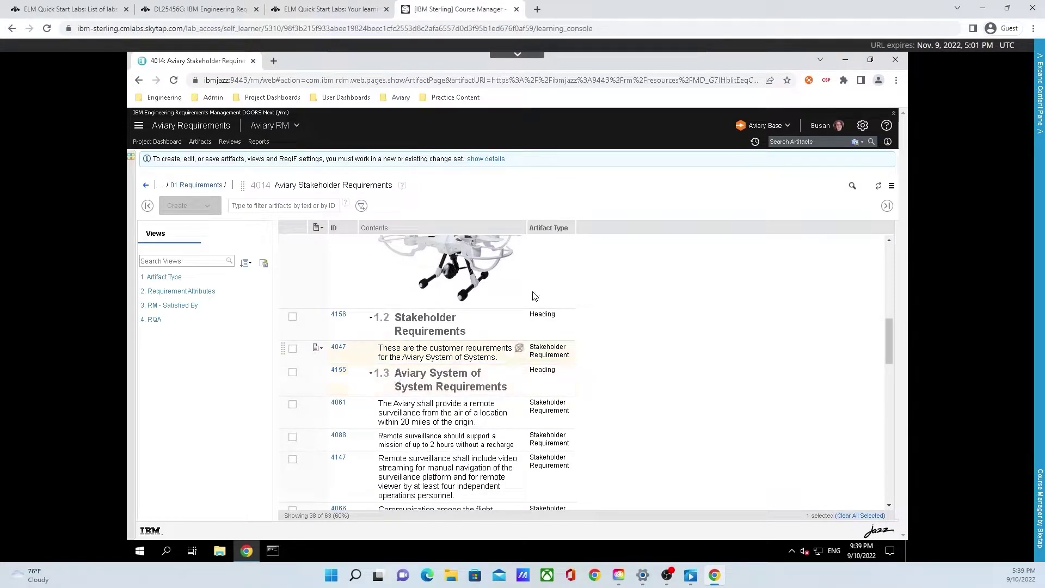
scroll(550, 376, "down", 10)
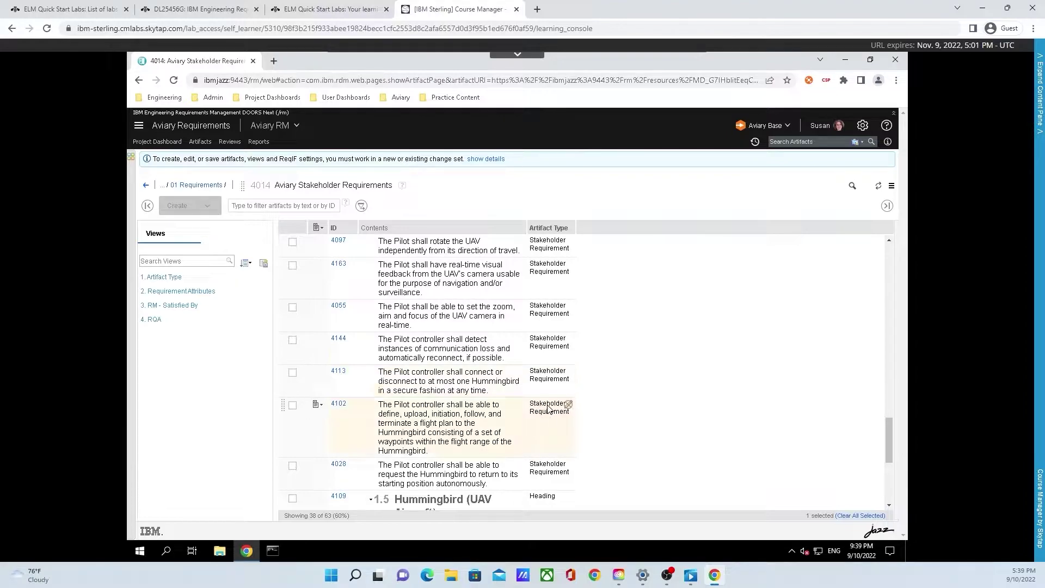
scroll(547, 403, "up", 10)
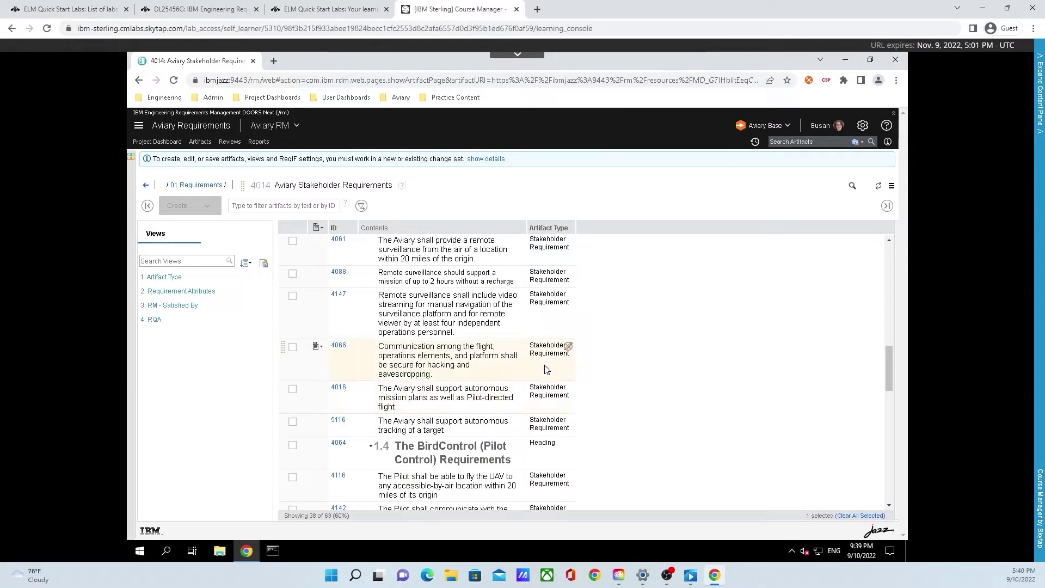
scroll(547, 373, "up", 5)
scroll(546, 370, "up", 2)
scroll(547, 370, "up", 6)
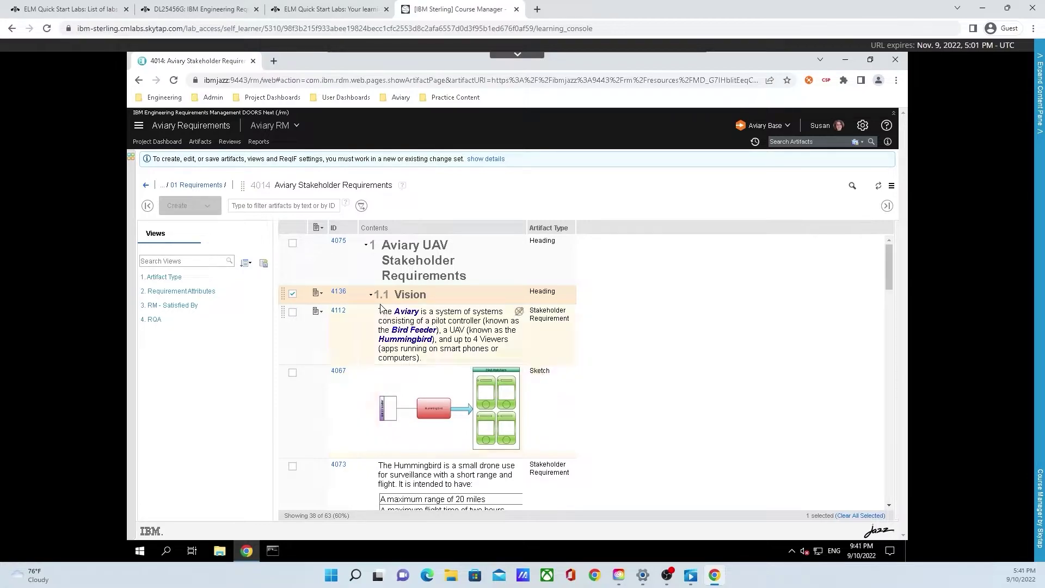
Step: Bring up Change Column Display Settings listing ID, Contents and Artifact Type columns
left_click(319, 229)
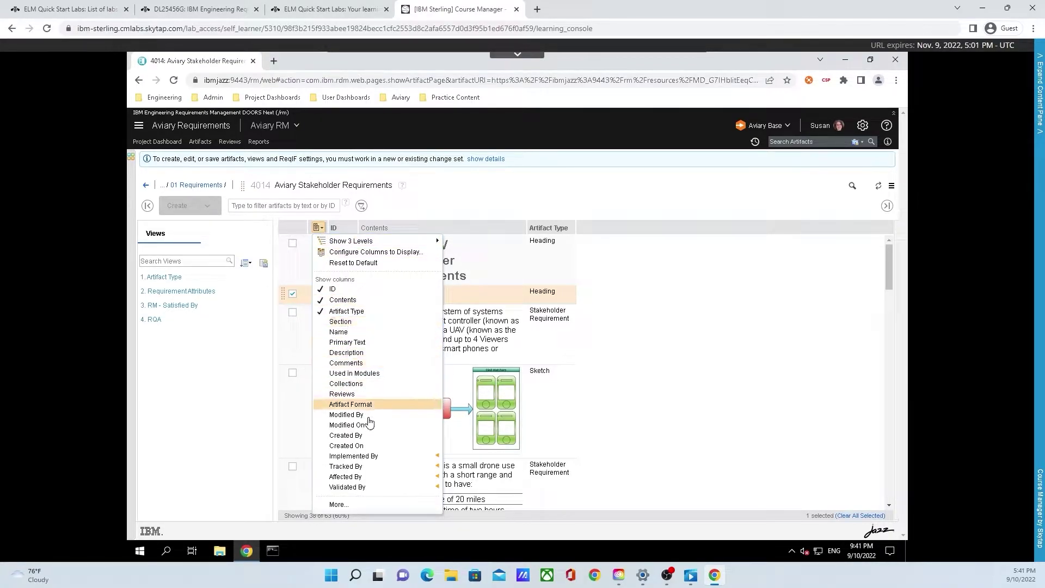
left_click(365, 506)
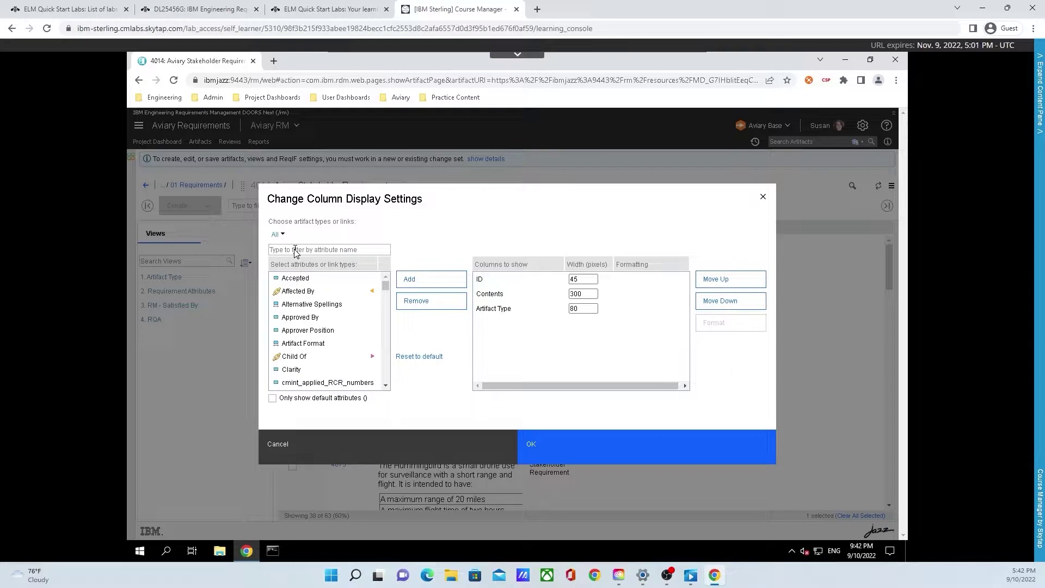
Step: Add the Accepted column right after Artifact Type, then widen the Artifact Type column
type("acc")
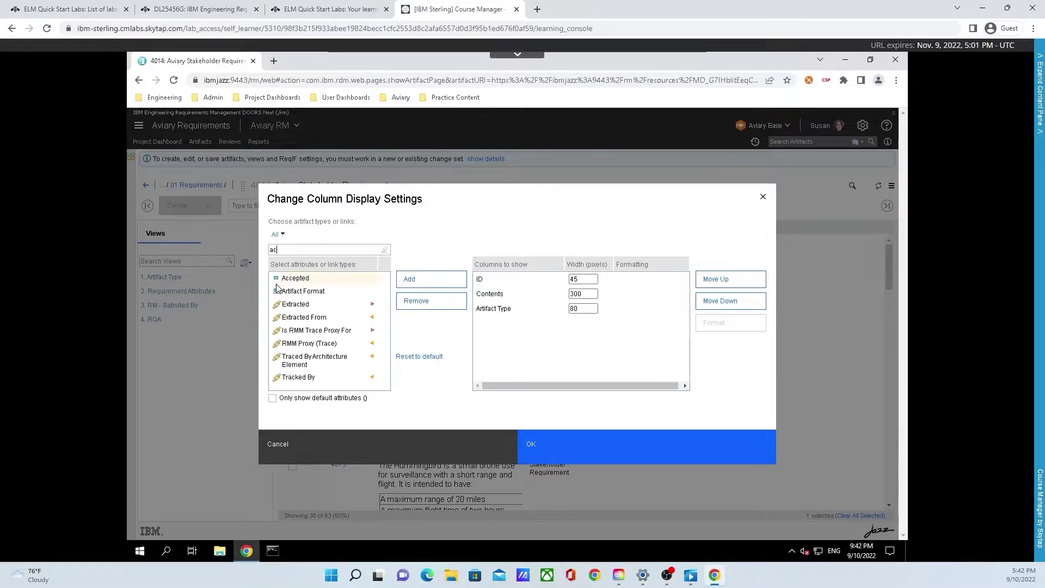
left_click(311, 282)
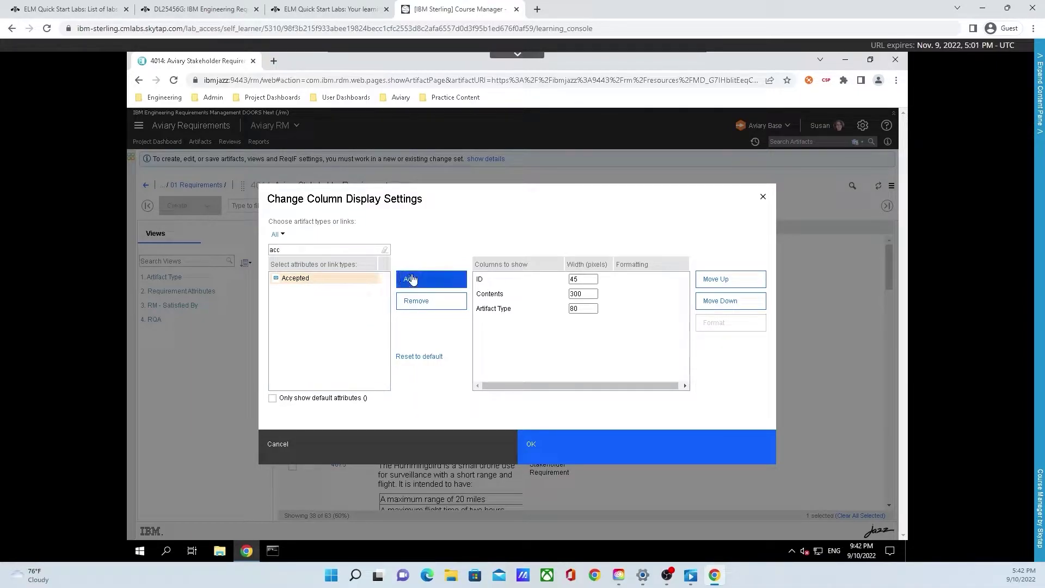
left_click(437, 281)
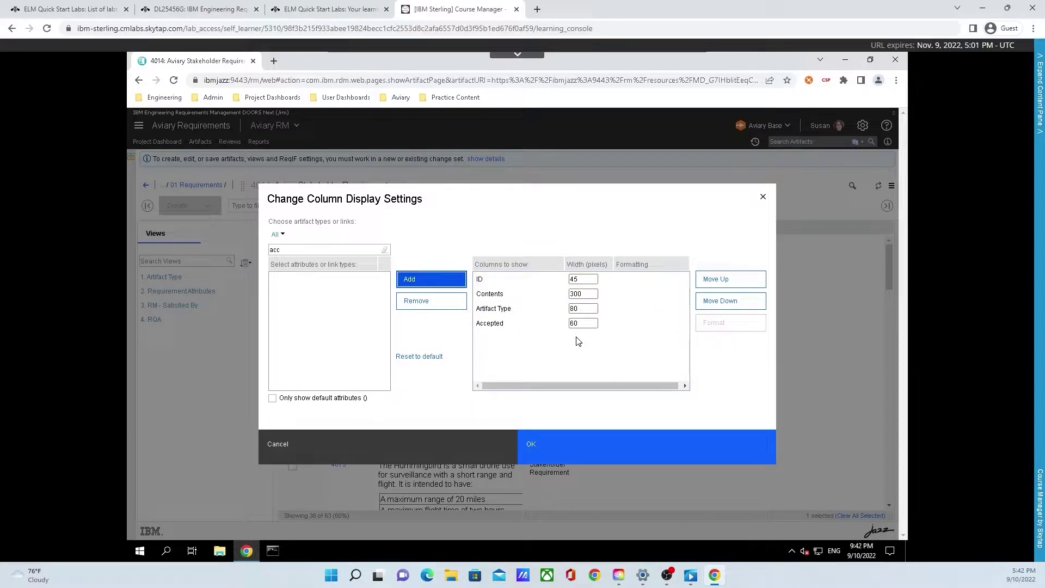
left_click(516, 327)
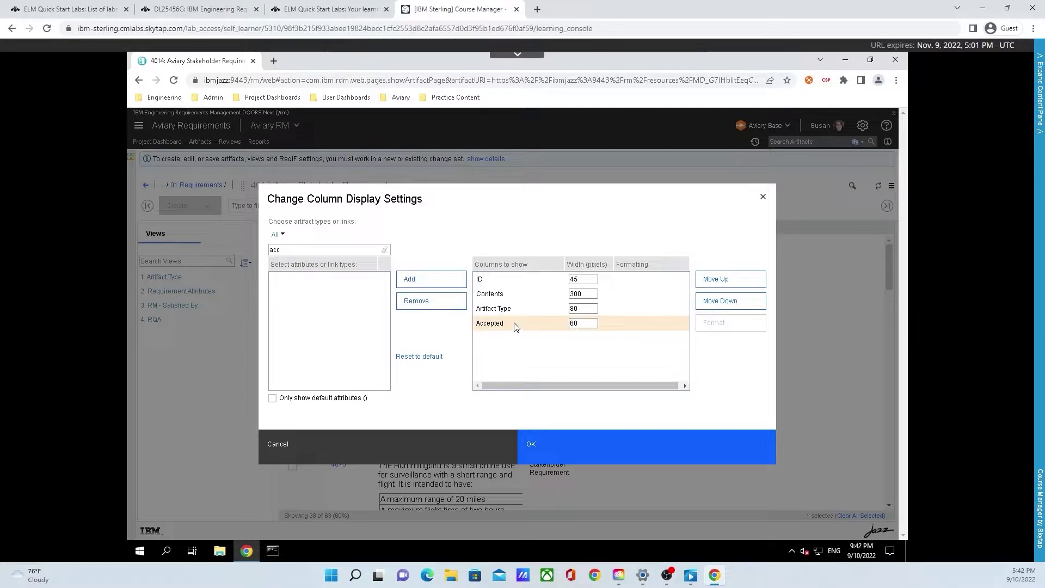
left_click(745, 283)
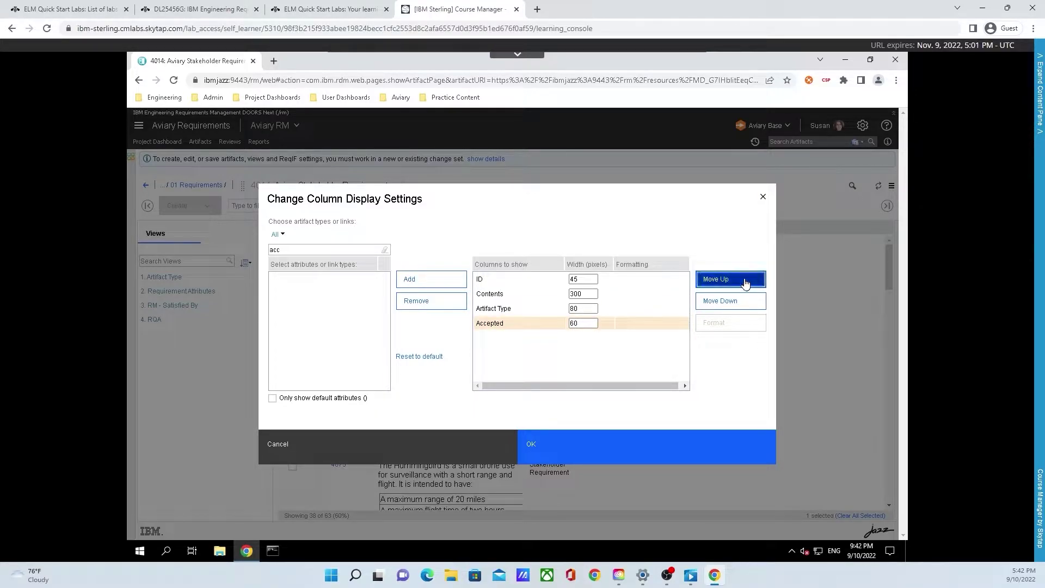
left_click(724, 307)
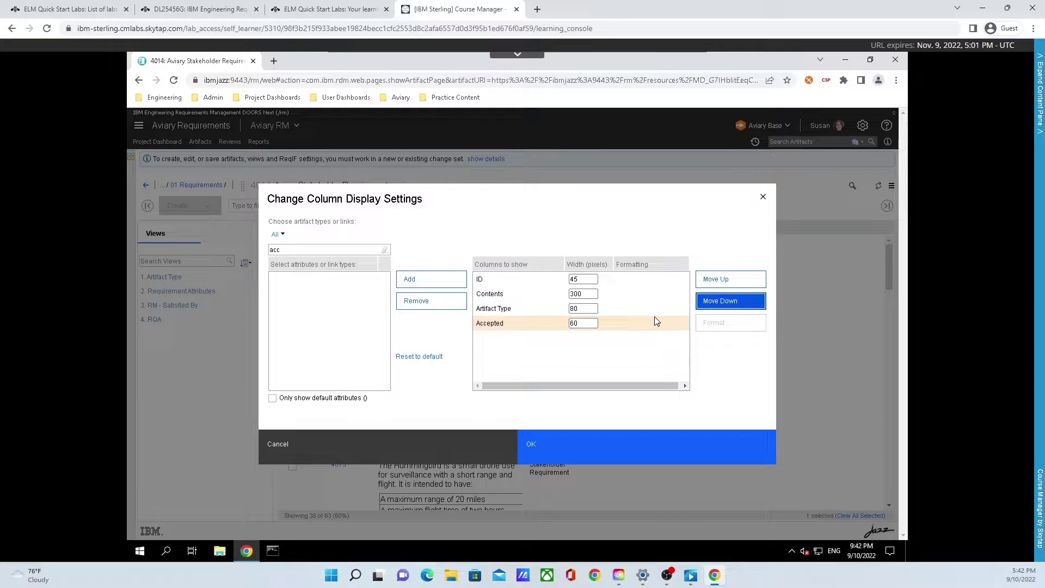
left_click(641, 457)
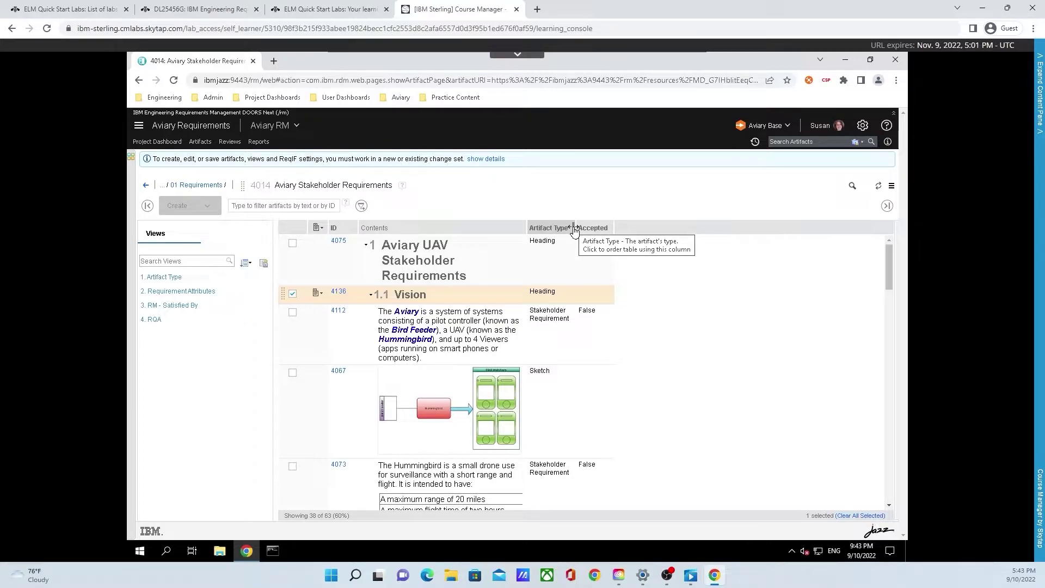
mouse_move(575, 231)
left_mouse_down()
mouse_move(680, 231)
mouse_move(539, 231)
mouse_move(729, 233)
mouse_move(578, 227)
left_mouse_up()
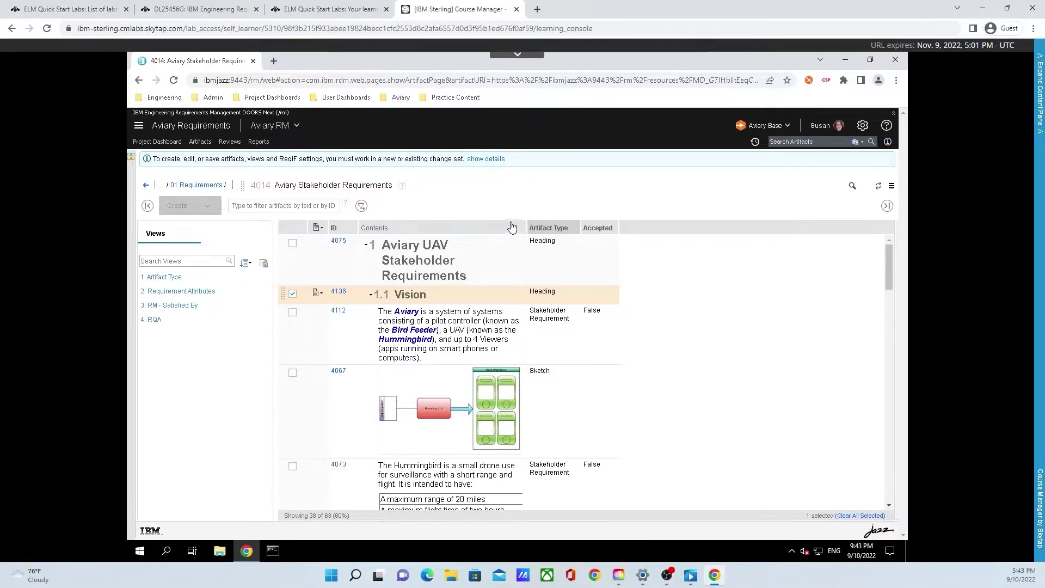
Step: Drag the Contents column's right border toward Artifact Type so requirement text wraps less
left_click_drag(524, 224, 661, 228)
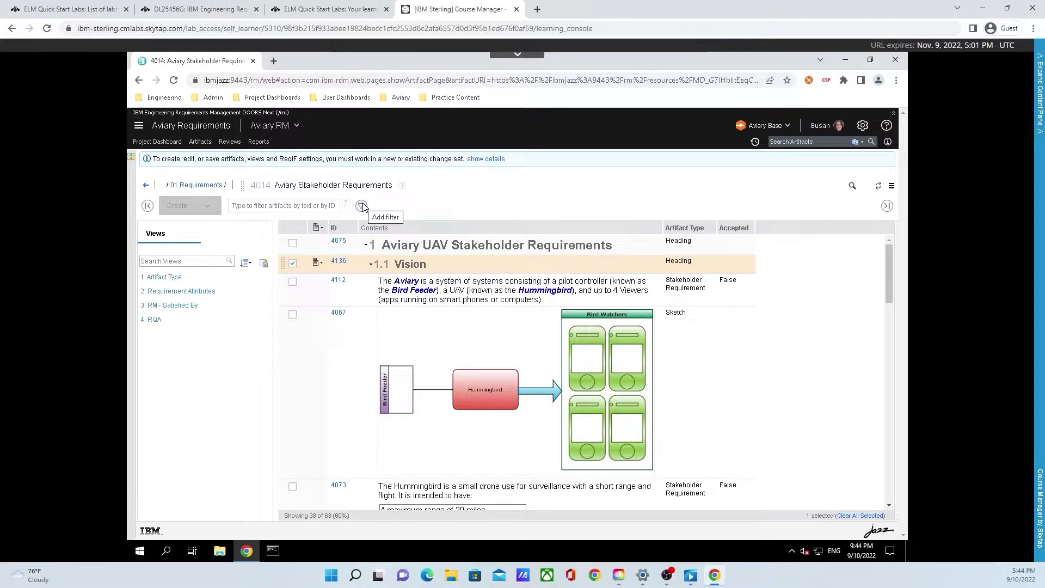
Step: Add an Artifact Type filter for Stakeholder Requirement, leaving 50 of 63 artifacts
left_click(362, 207)
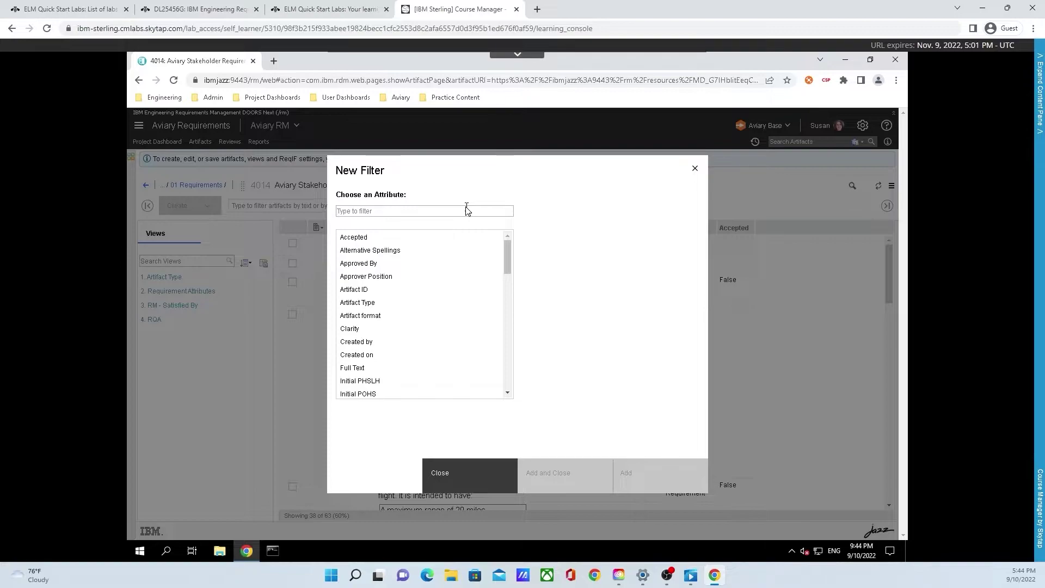
type("typ")
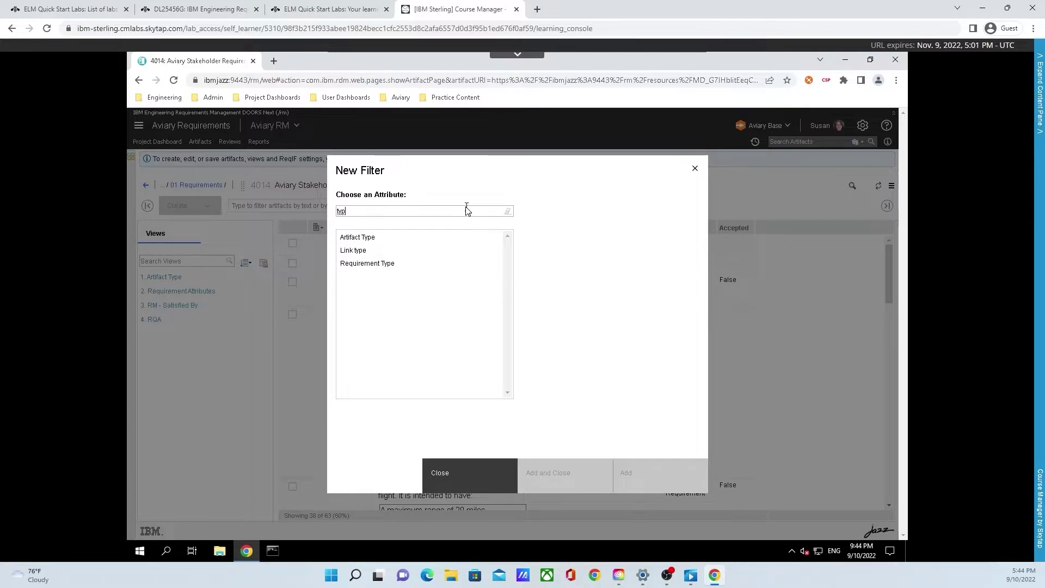
left_click(409, 241)
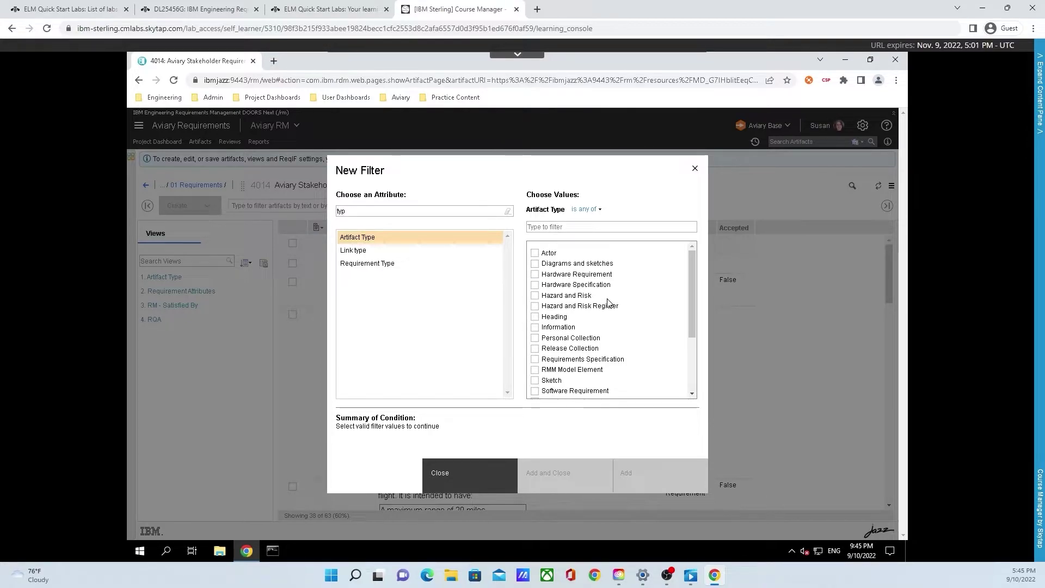
scroll(604, 305, "down", 3)
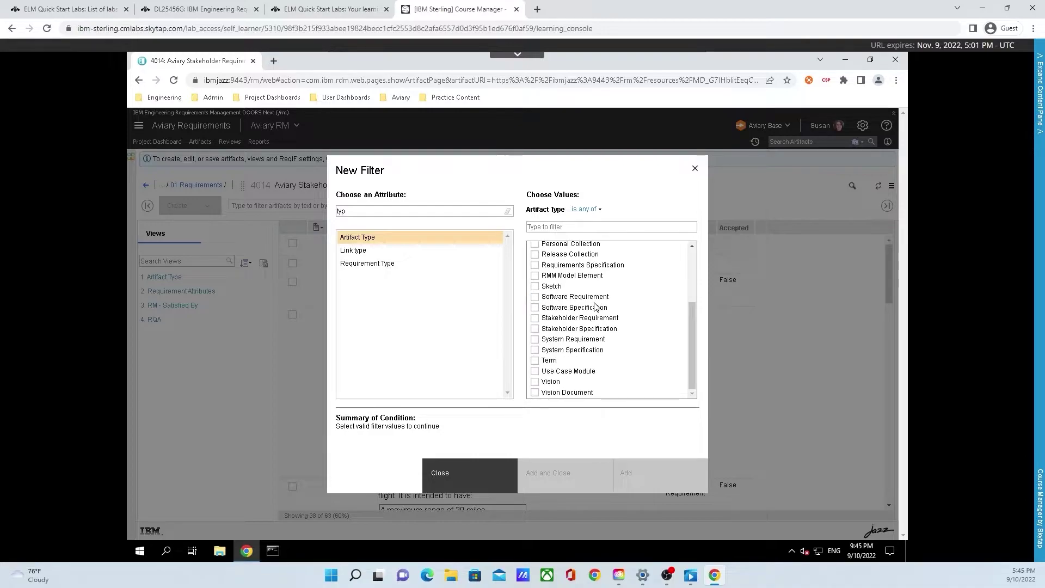
left_click(591, 319)
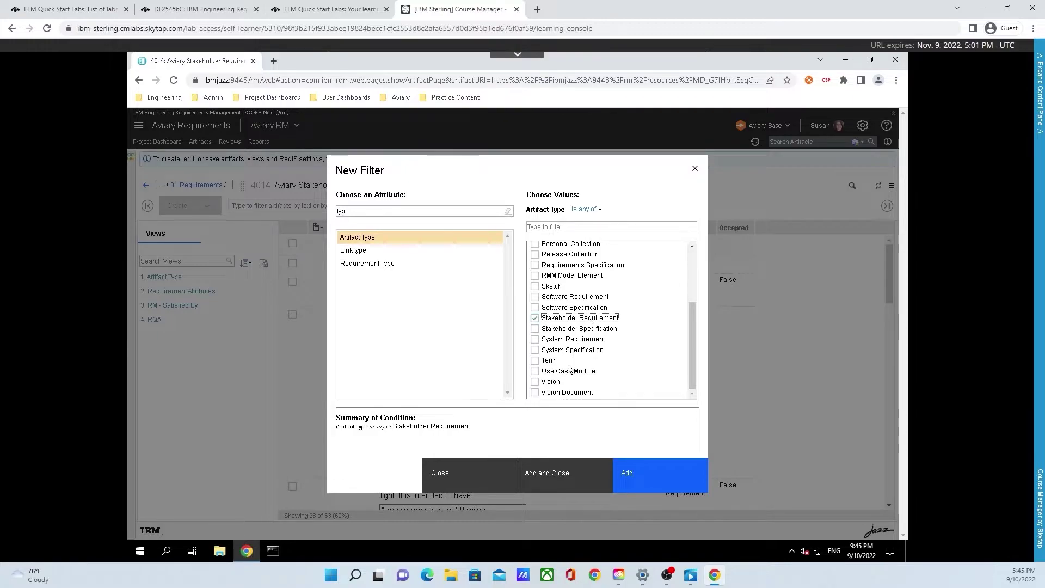
left_click(556, 477)
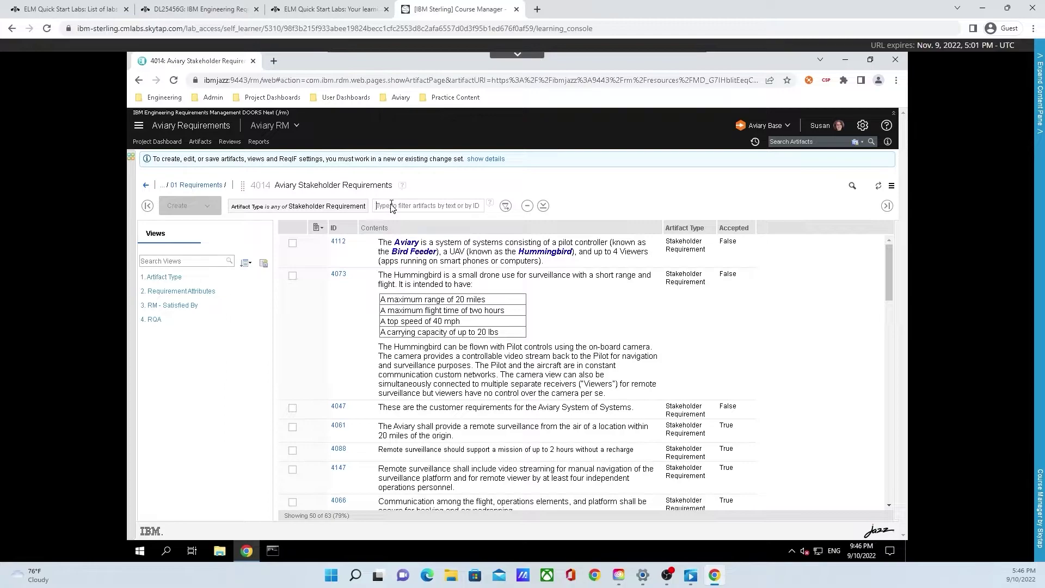
Step: Filter on the text 'mission' to show 4088, 4016 and 4049, checking matches with find-in-page
type("mission")
key("Return")
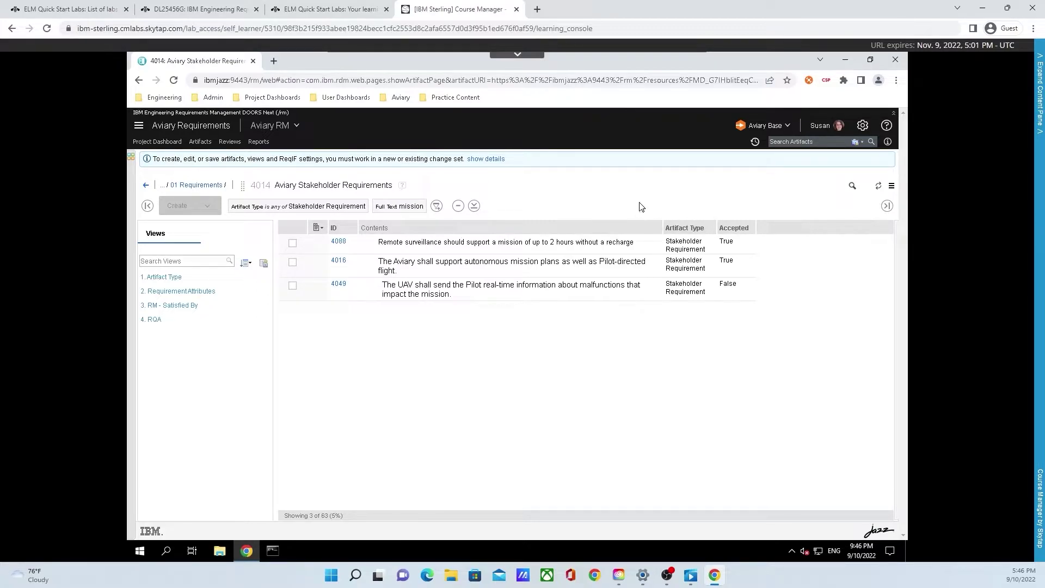
key("ctrl+f")
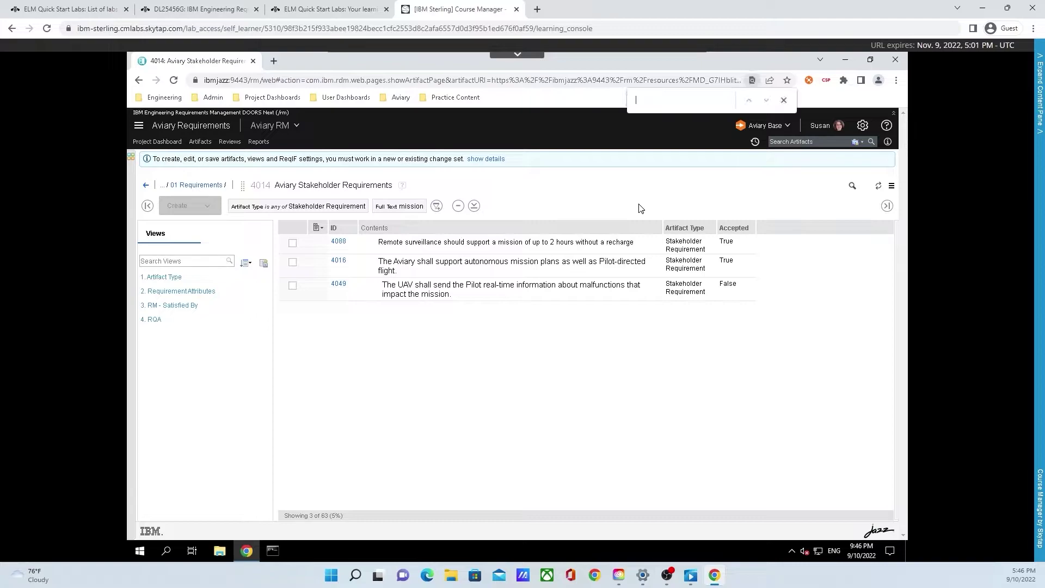
type("missi")
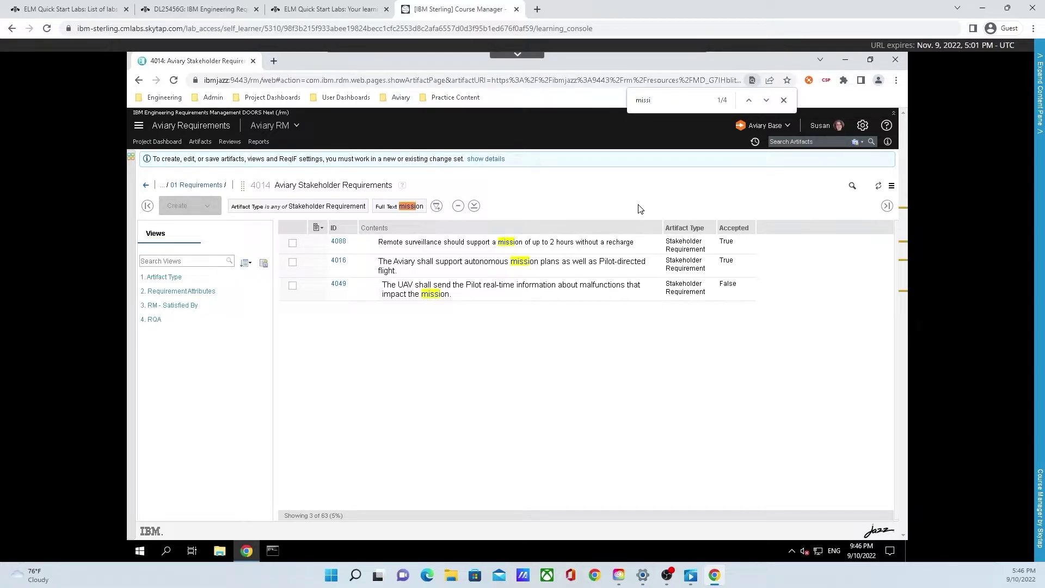
type("on")
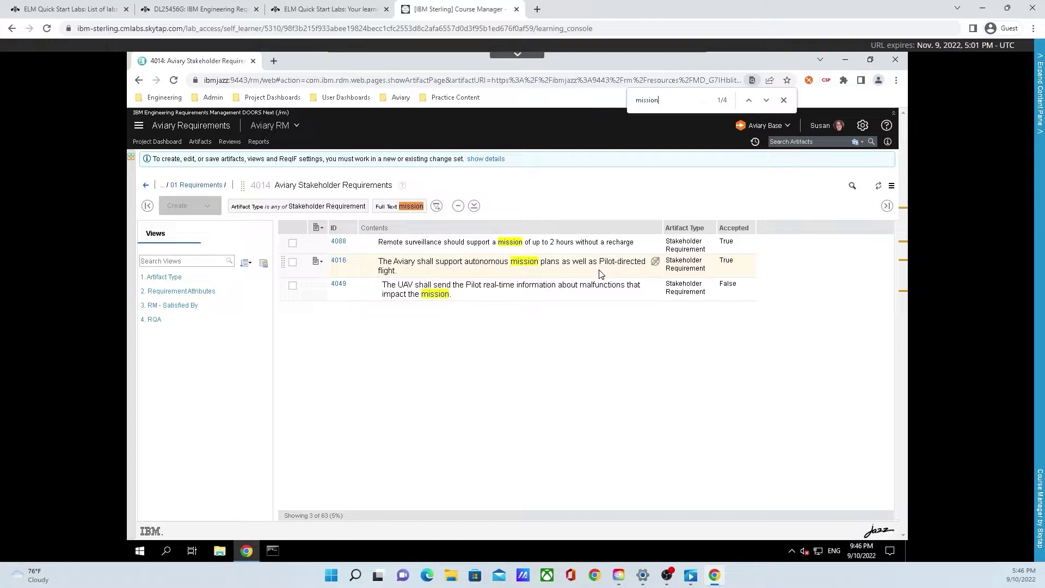
left_click(784, 100)
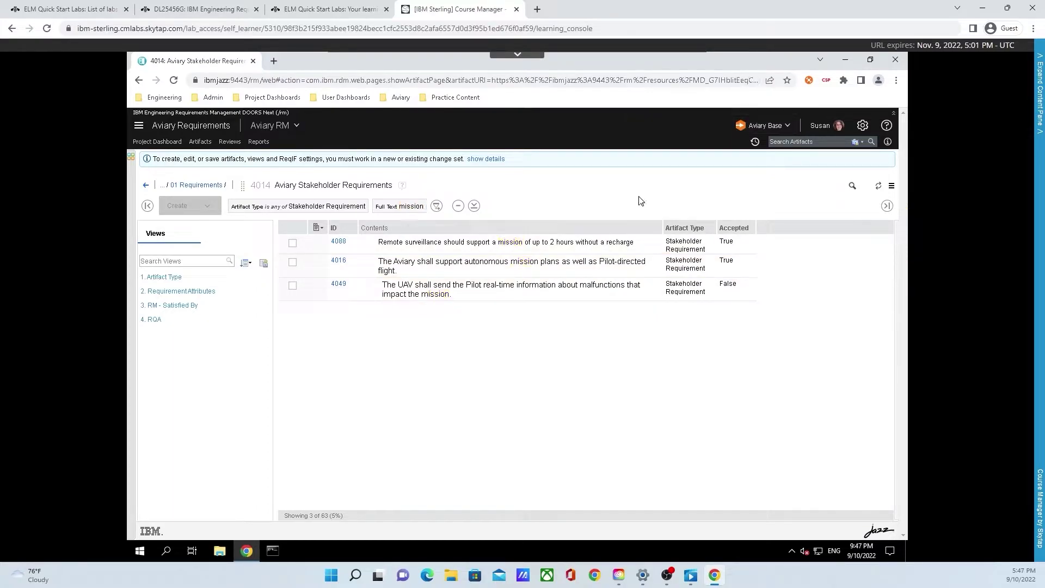
Step: Add the Satisfied By column, showing linked artifacts 4092, 4104 and 4038
left_click(319, 228)
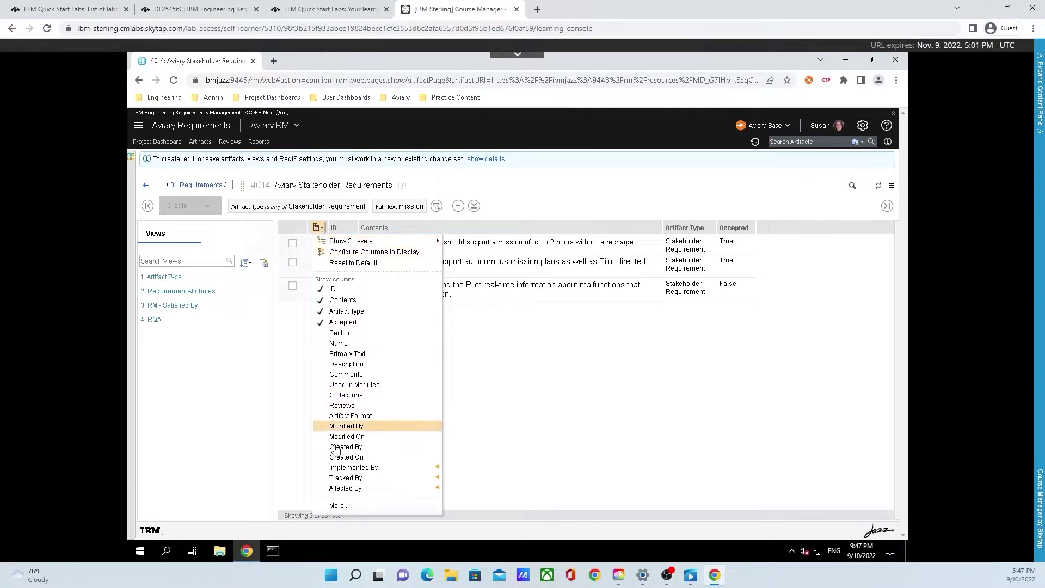
left_click(360, 506)
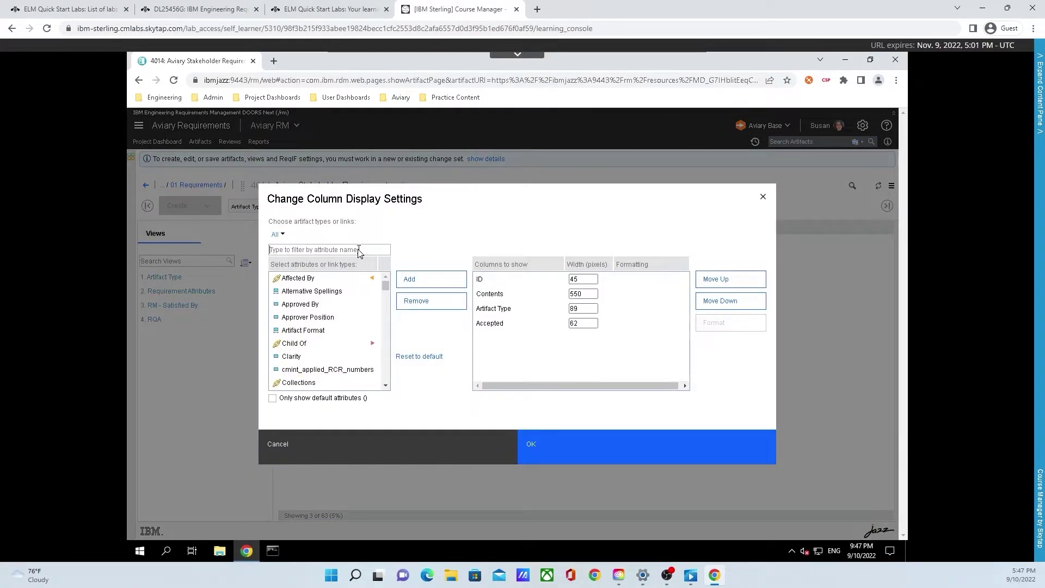
left_click(362, 251)
type("sat")
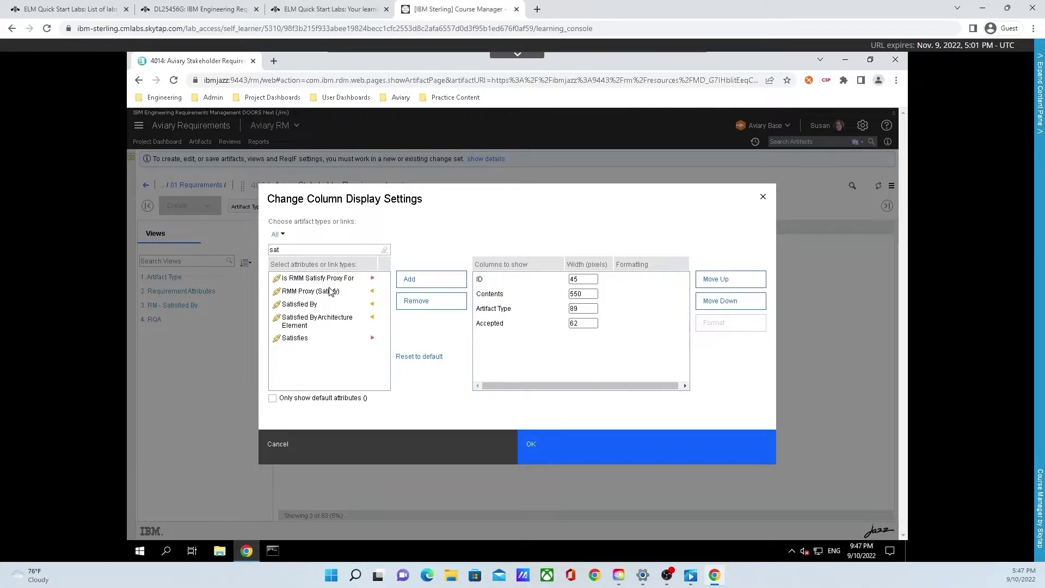
left_click(334, 304)
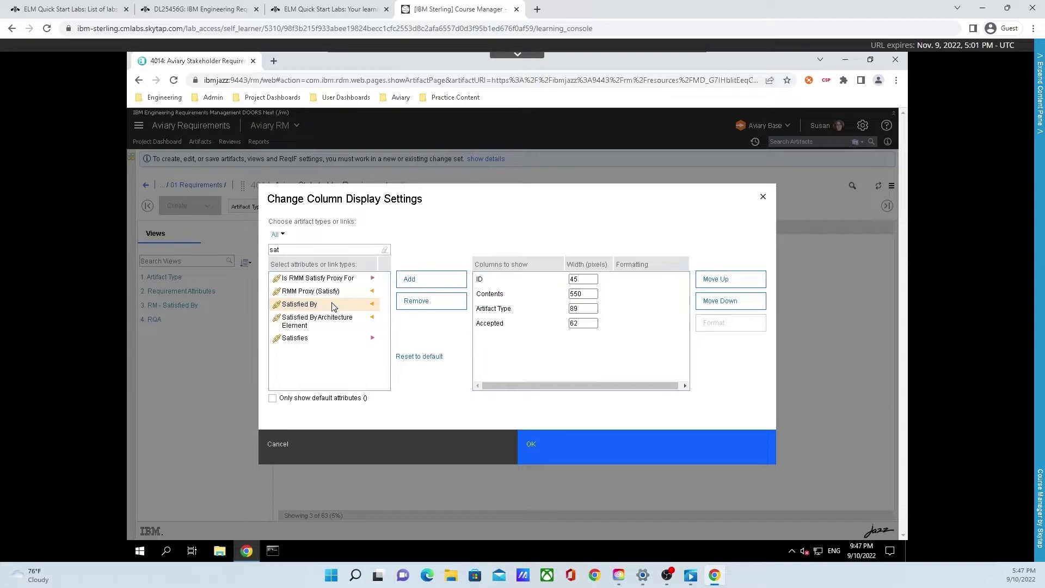
left_click(425, 283)
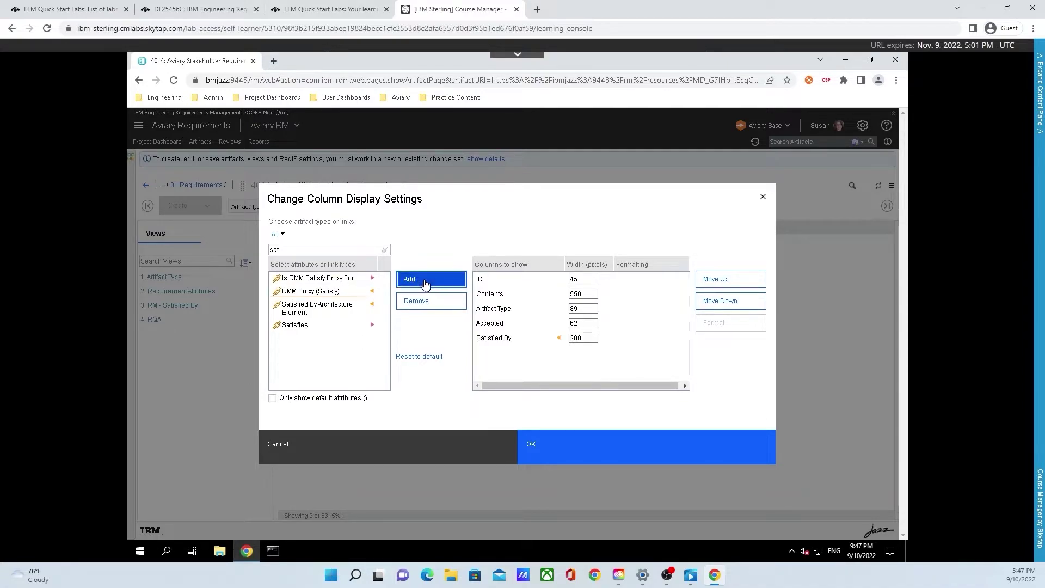
left_click(538, 445)
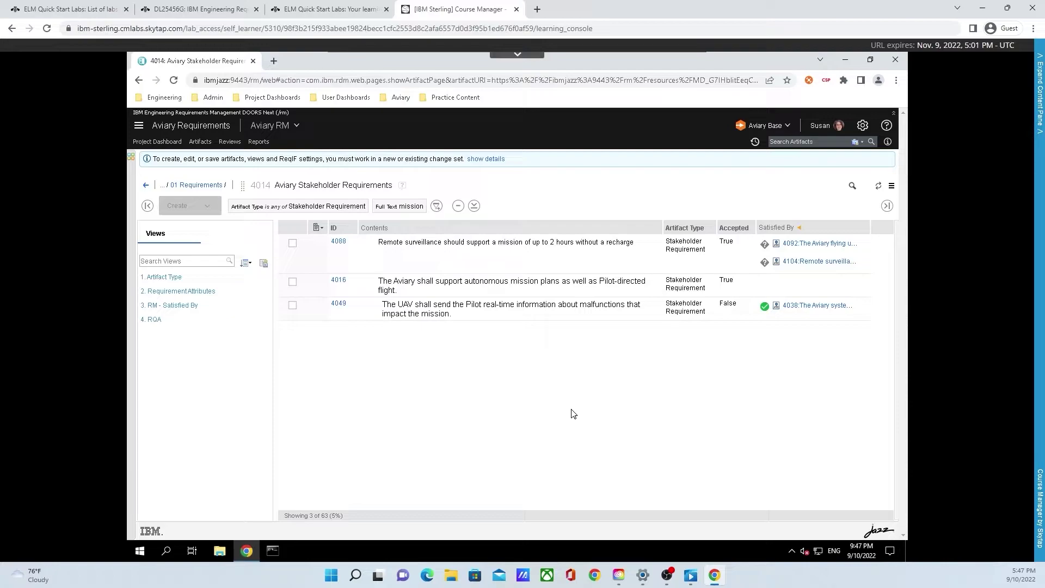
Step: Format Satisfied By to show linked Accepted and Verification Method values as labels and values
left_click(319, 228)
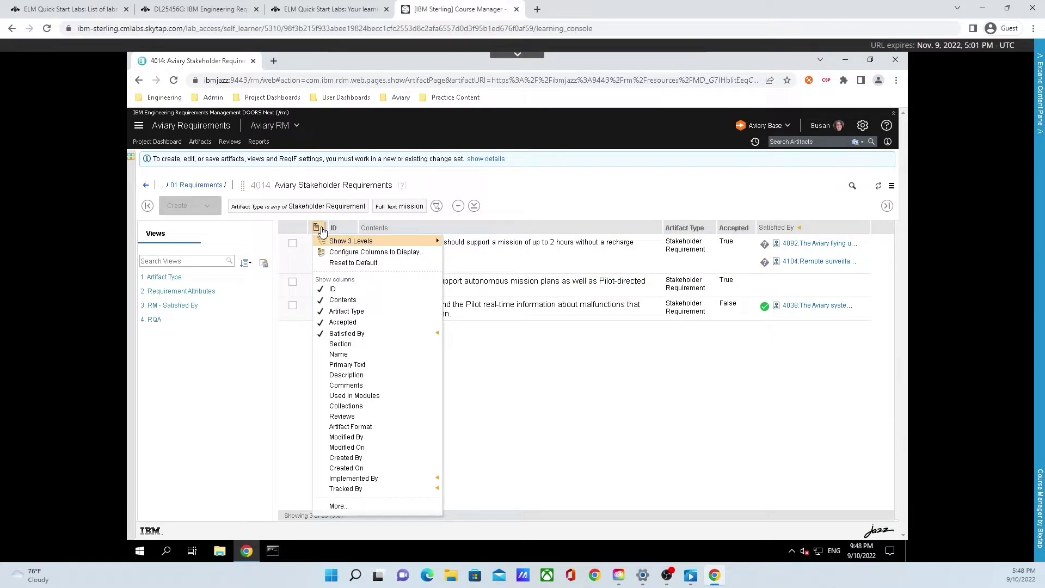
left_click(377, 507)
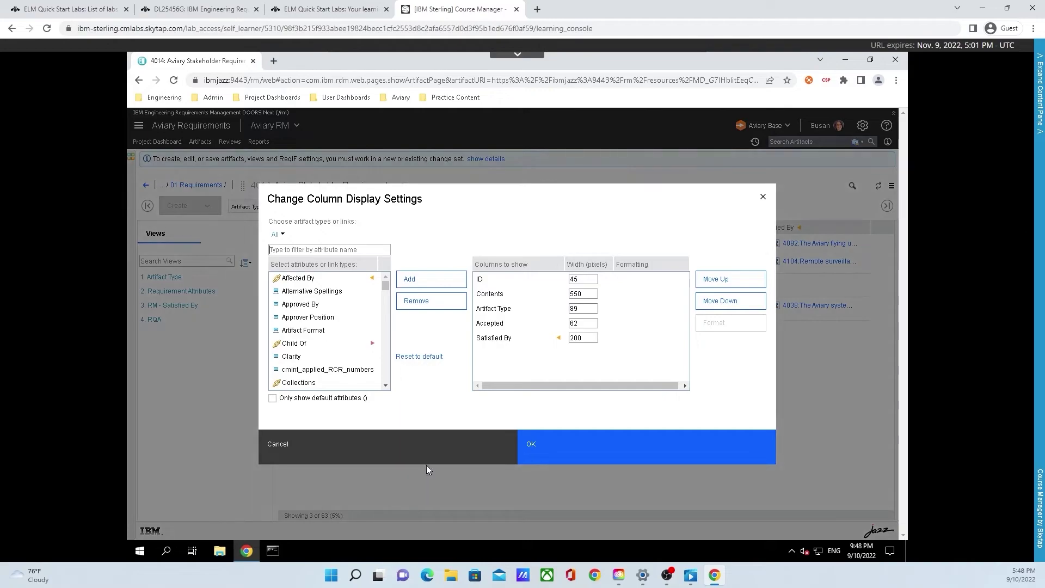
left_click(497, 340)
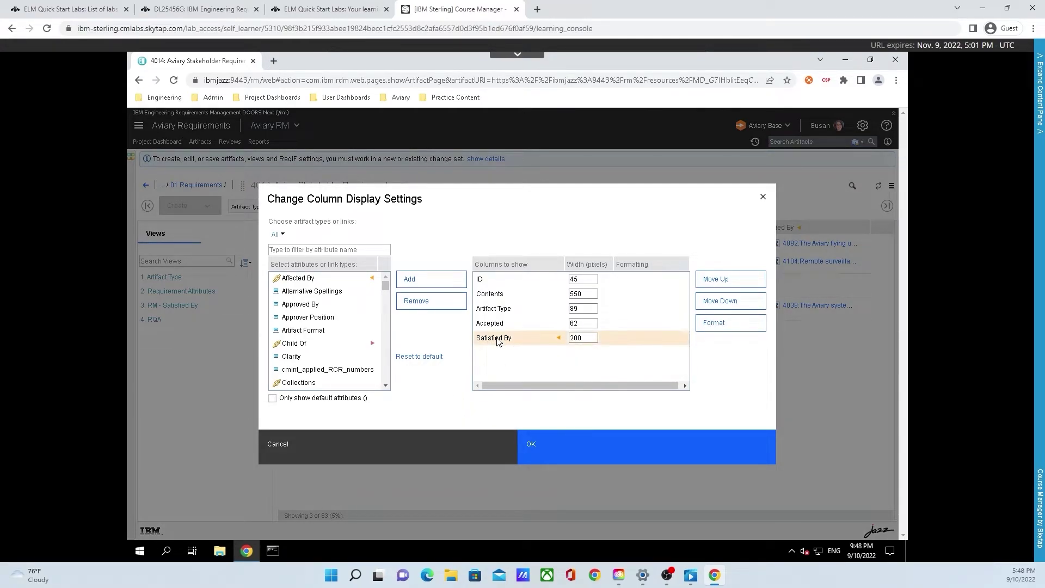
left_click(706, 330)
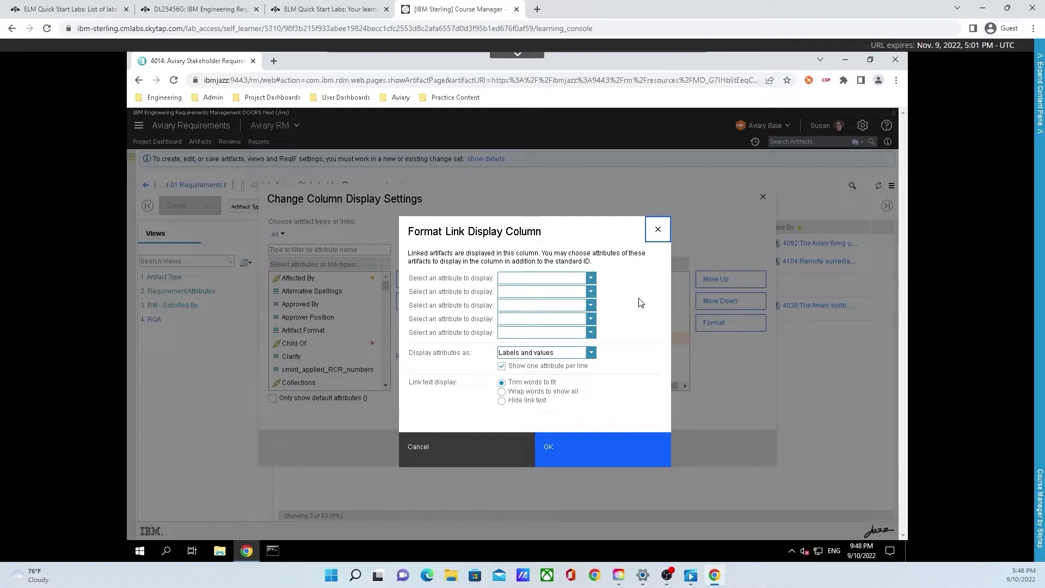
left_click(591, 279)
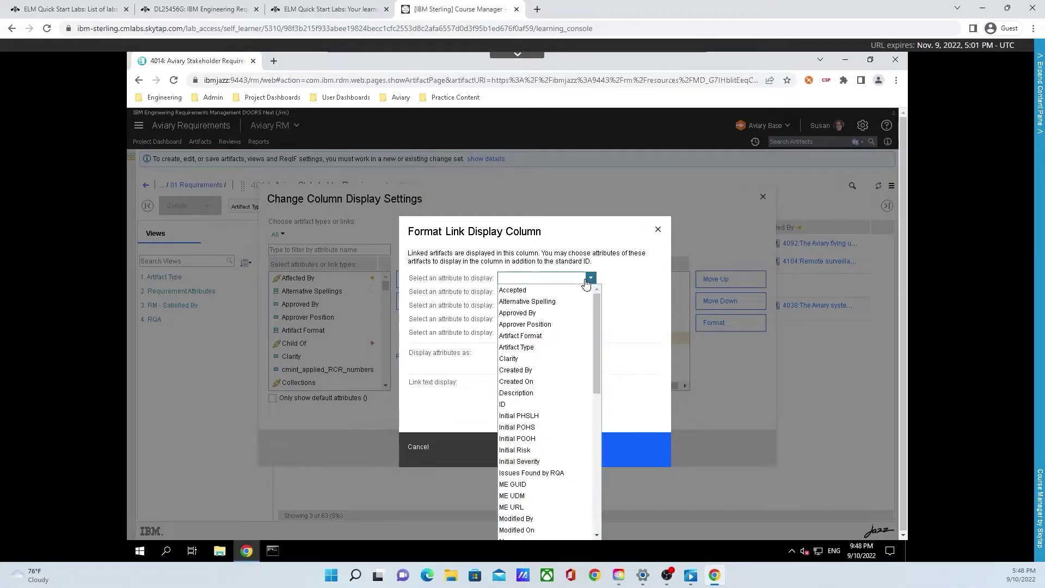
left_click(567, 291)
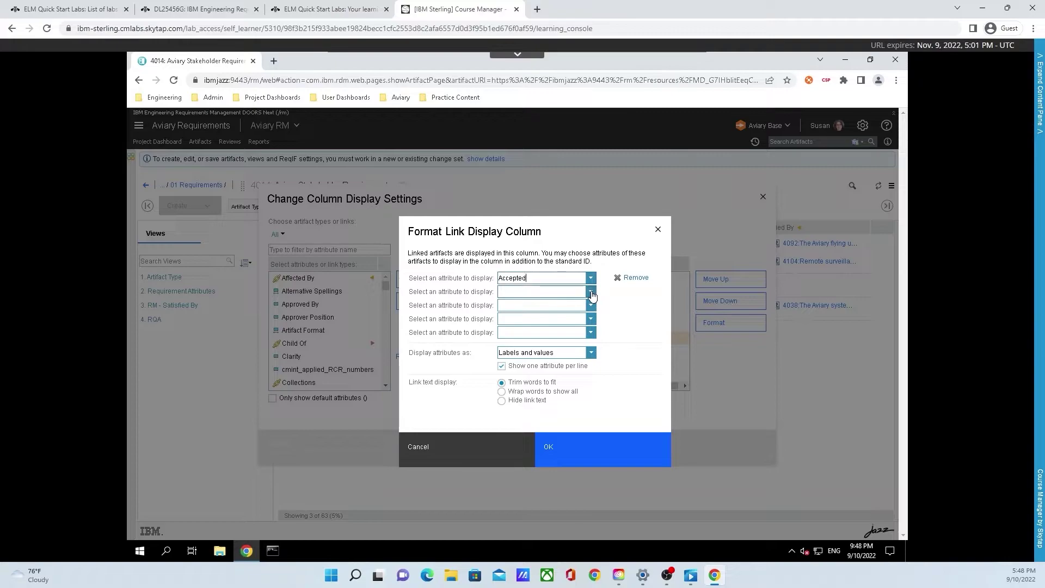
left_click(592, 294)
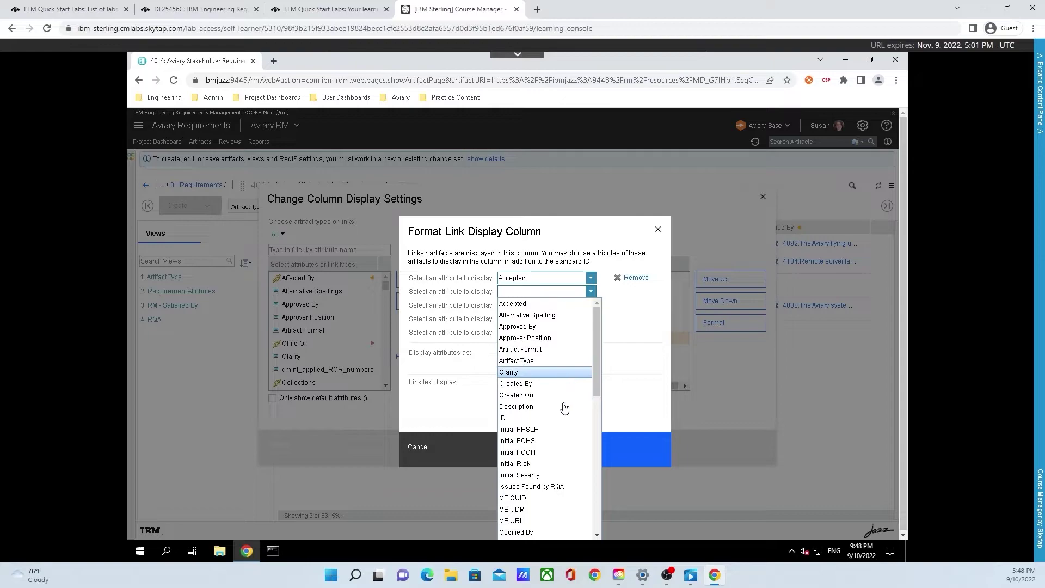
scroll(553, 451, "down", 8)
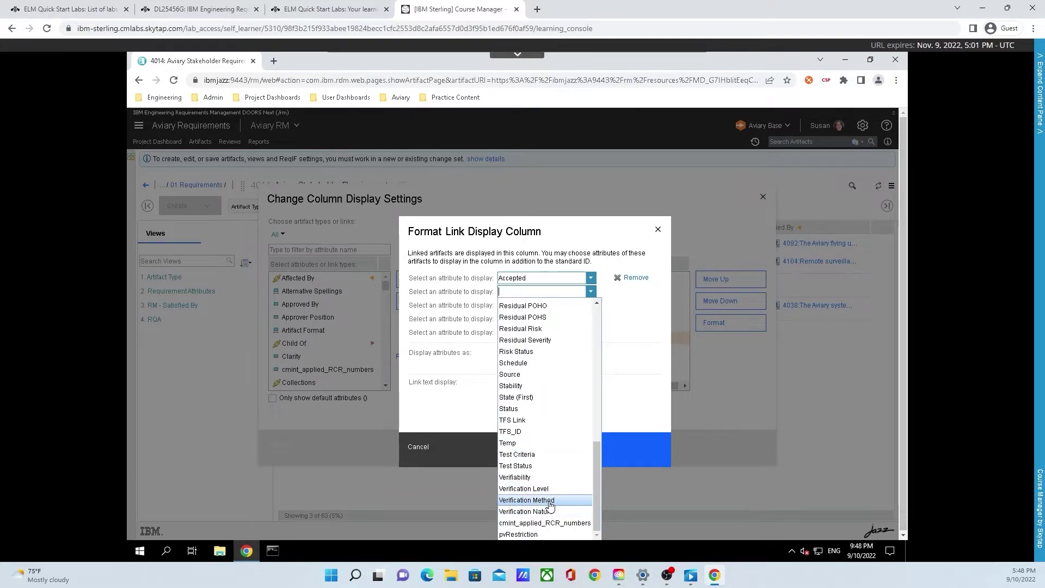
left_click(550, 501)
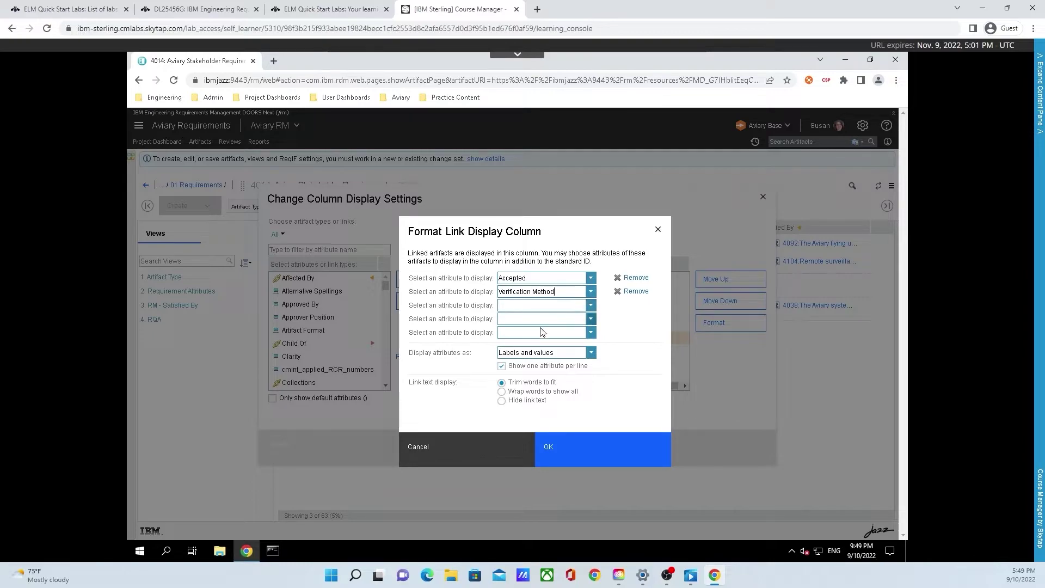
left_click(592, 353)
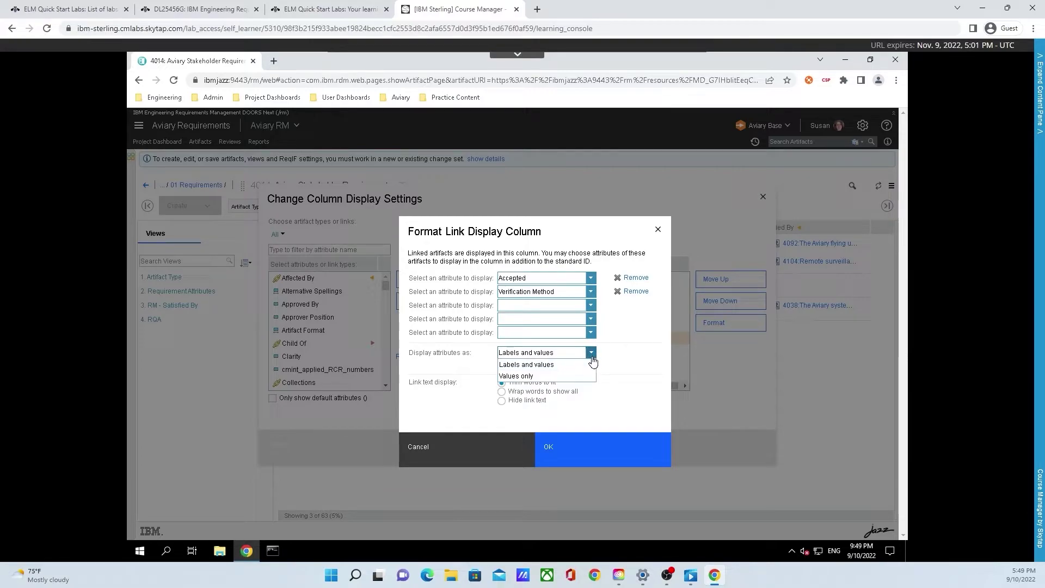
left_click(608, 359)
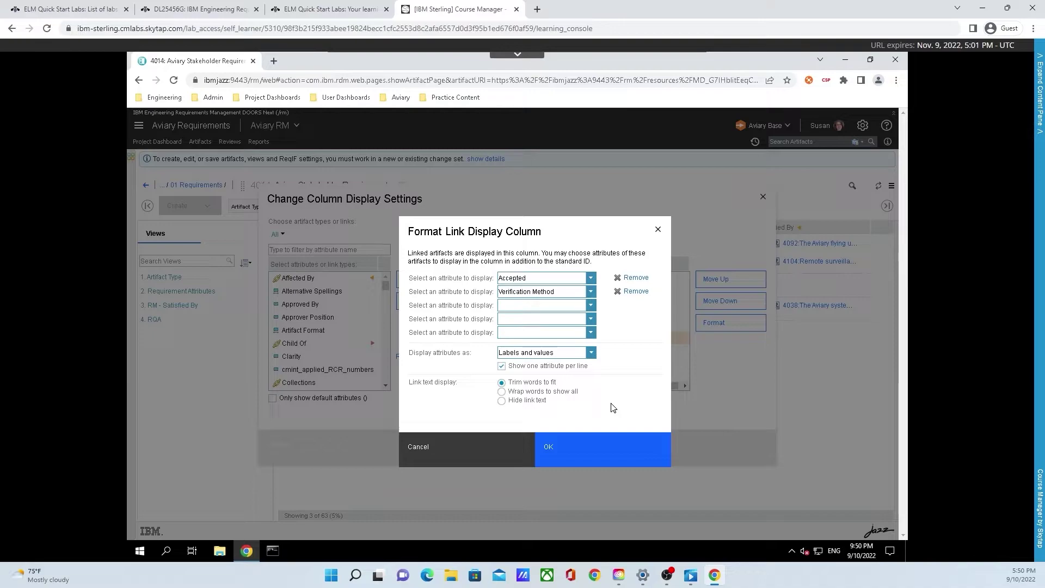
left_click(582, 444)
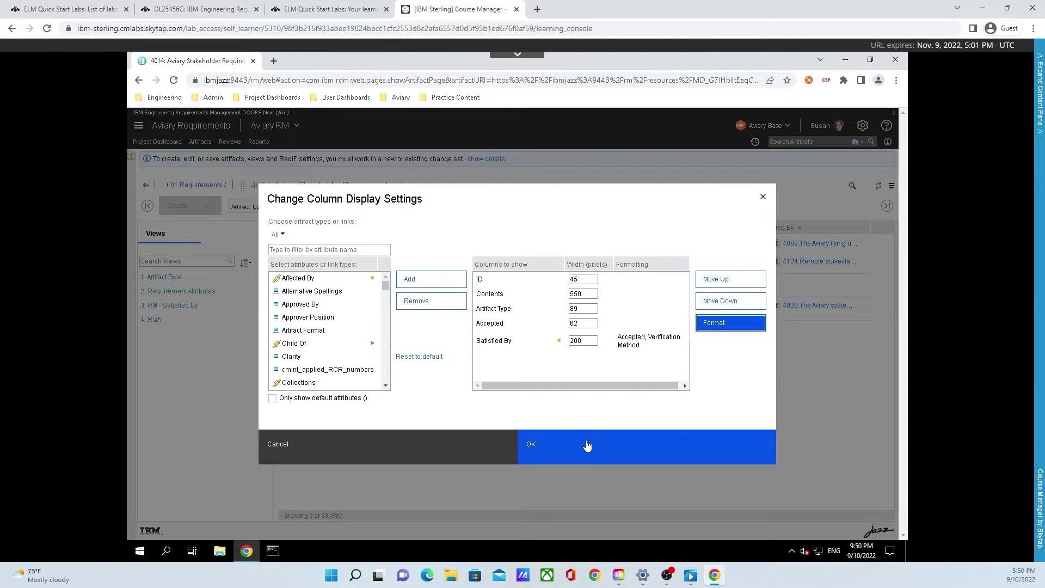
Step: Apply the column settings so Satisfied By lists Accepted and Verification Method values
left_click(577, 444)
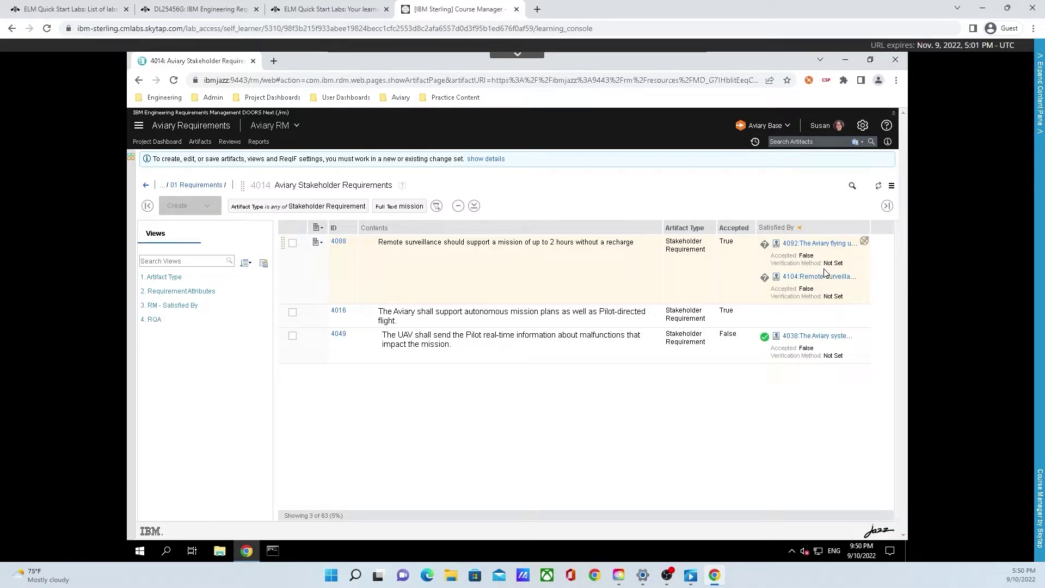
mouse_move(815, 280)
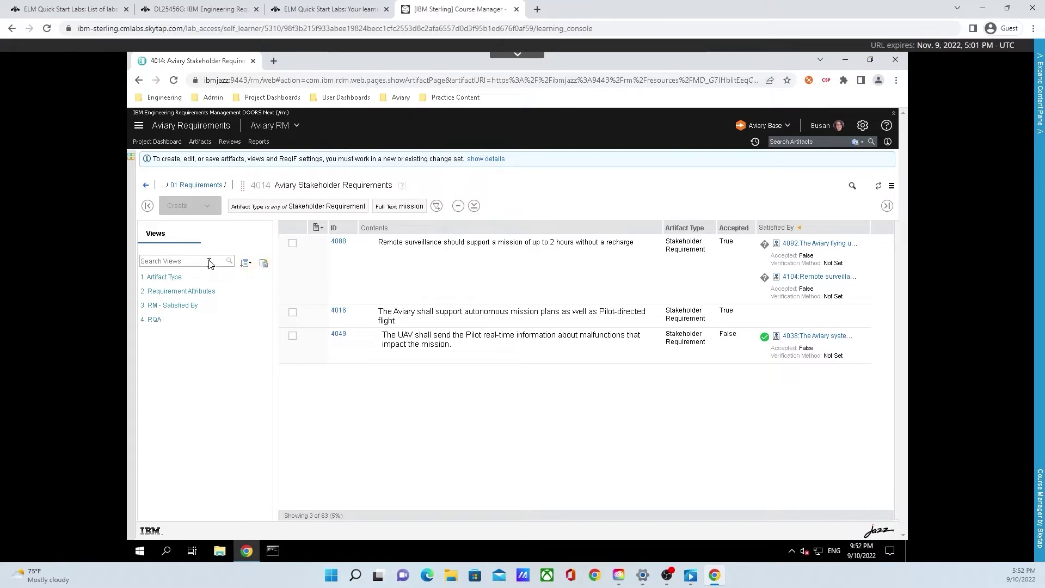
left_click(264, 264)
Step: Save a personal view 'Mission Requirements' described as 'Requirements for Aviary mission'
left_click(264, 264)
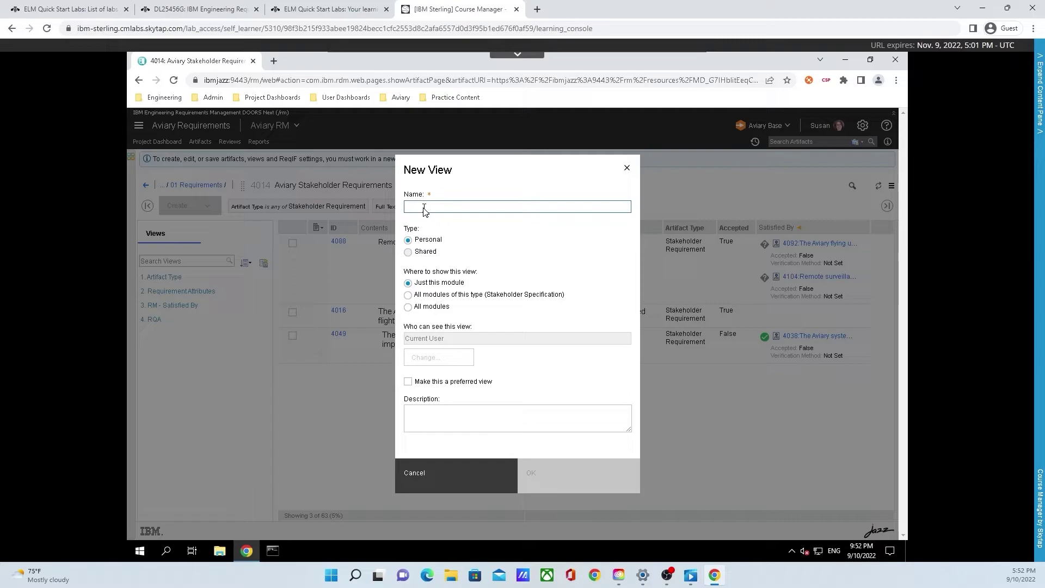
type("Mission Re")
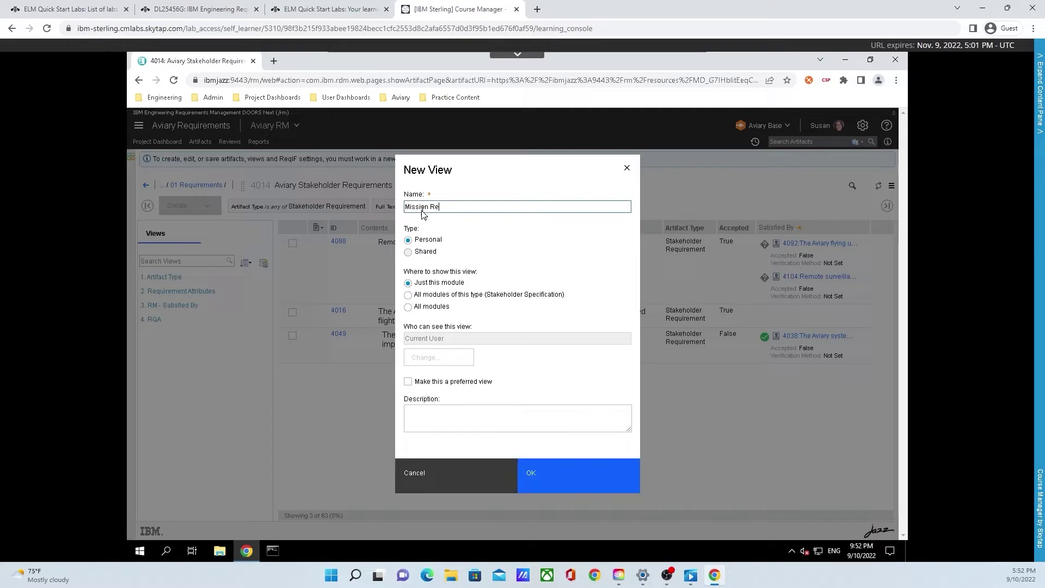
type("quirements")
left_click(466, 417)
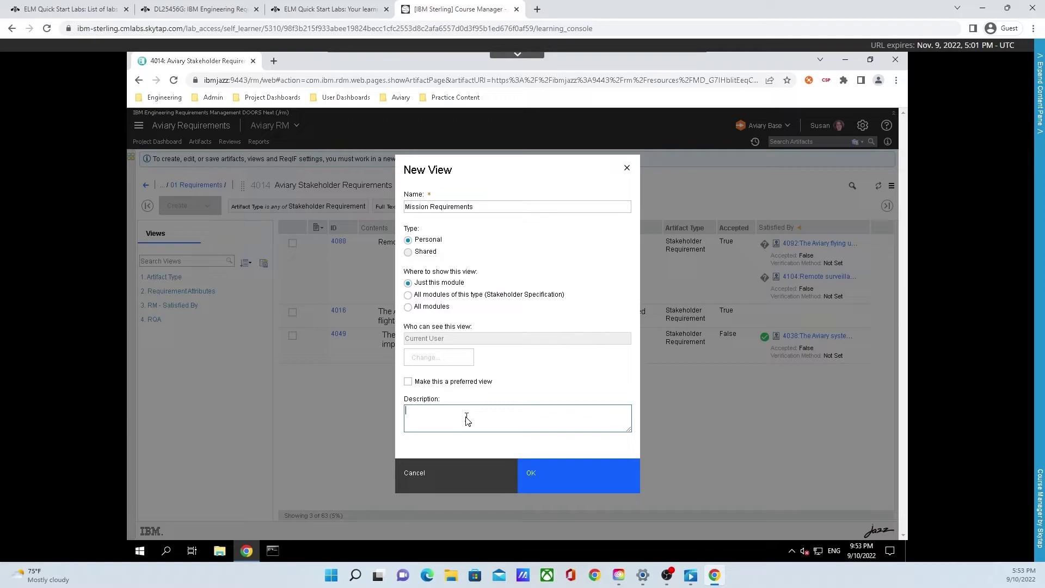
type("Requriem")
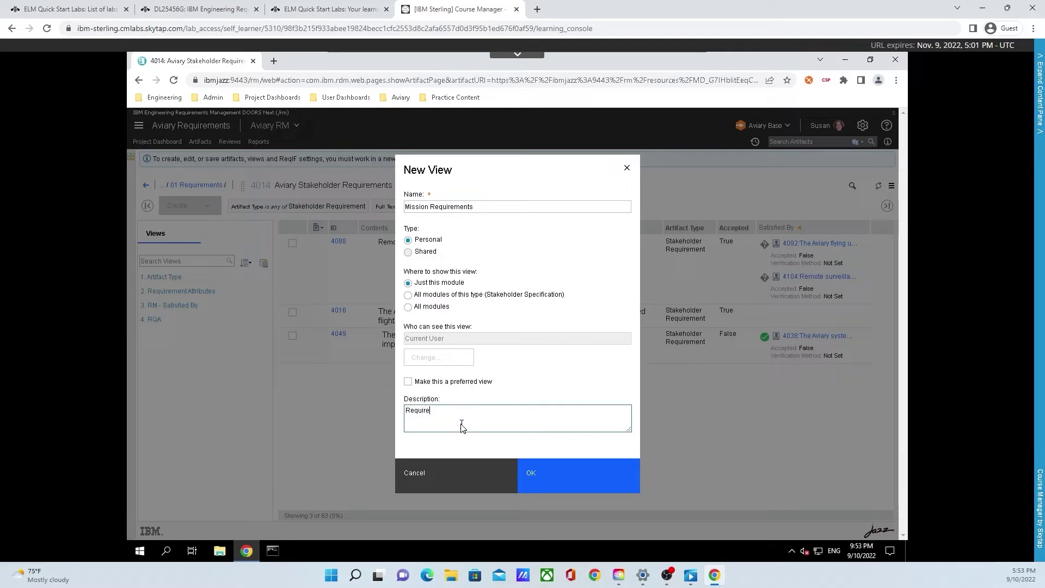
key("BackSpace")
key("BackSpace")
key("BackSpace")
key("BackSpace")
type("irements for A")
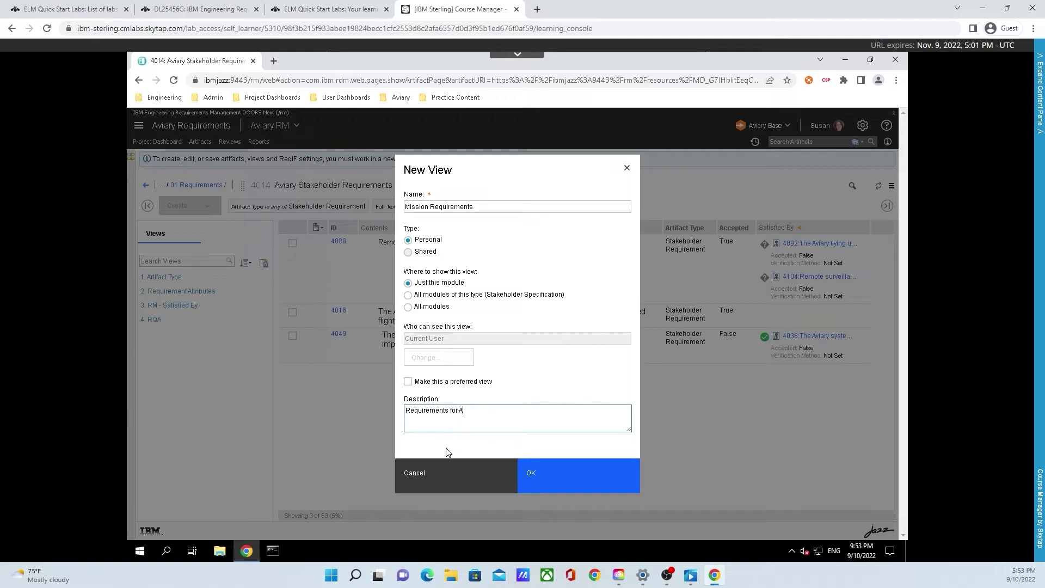
type("viary ")
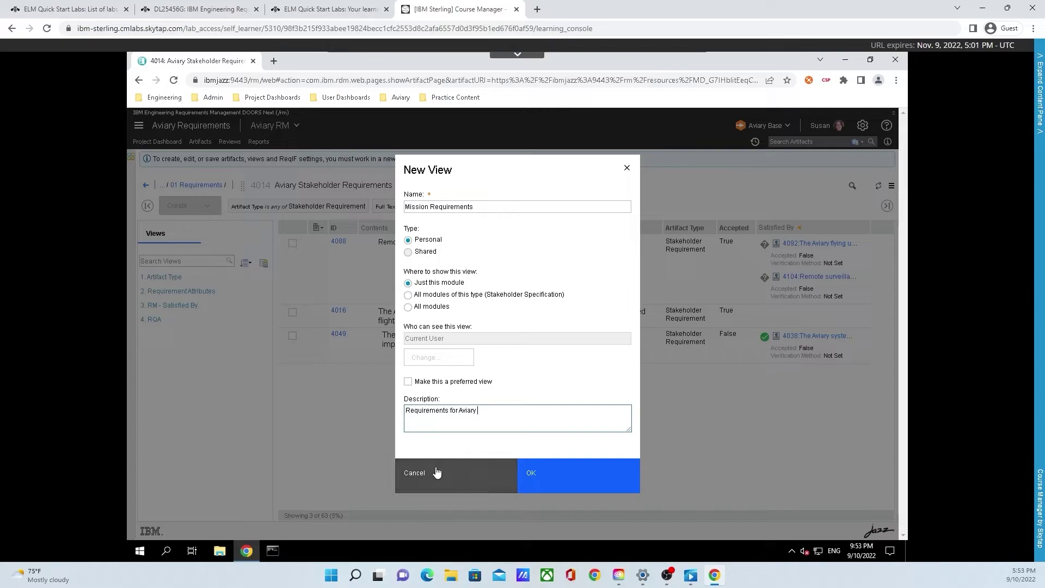
type("mission")
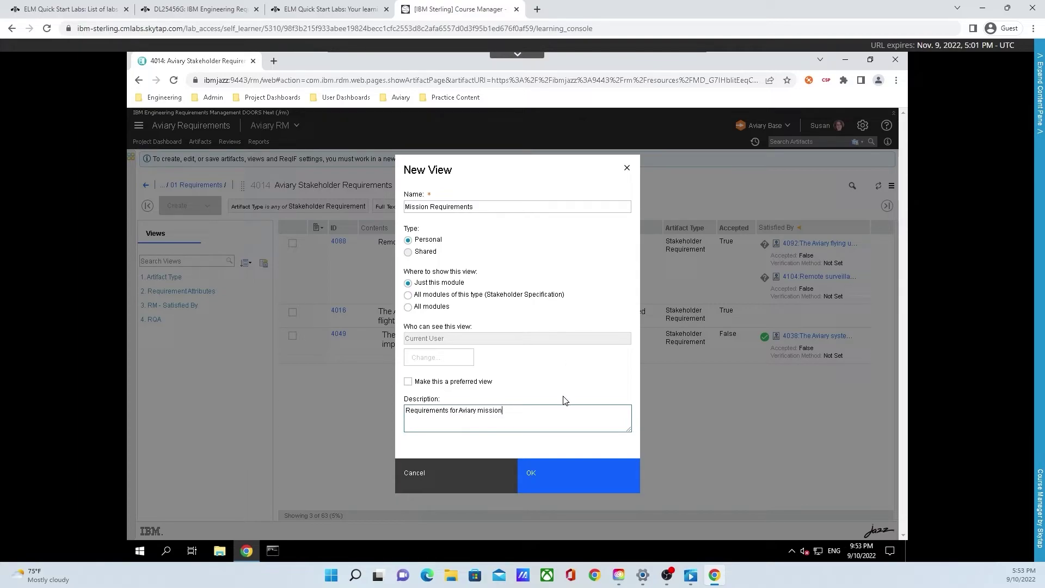
left_click(532, 473)
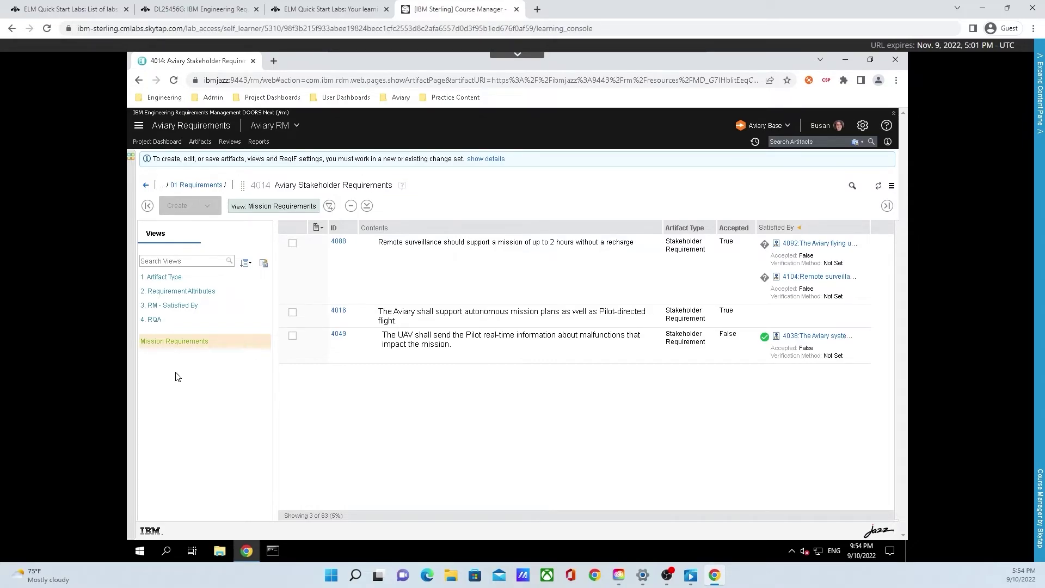
Step: Try the Artifact Type and Requirement Attributes views, then clear back to all 63 artifacts
left_click(194, 281)
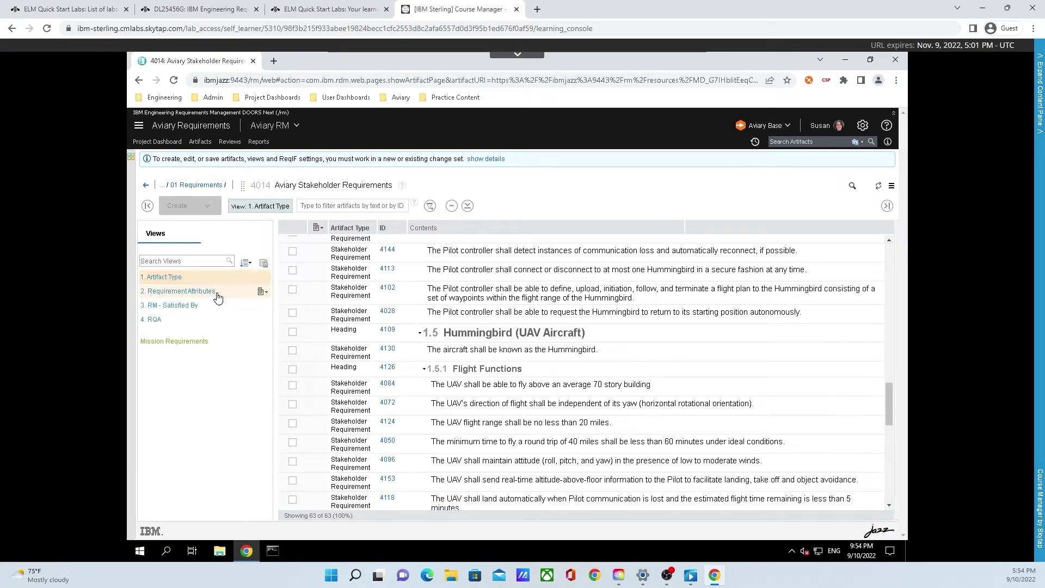
left_click(220, 298)
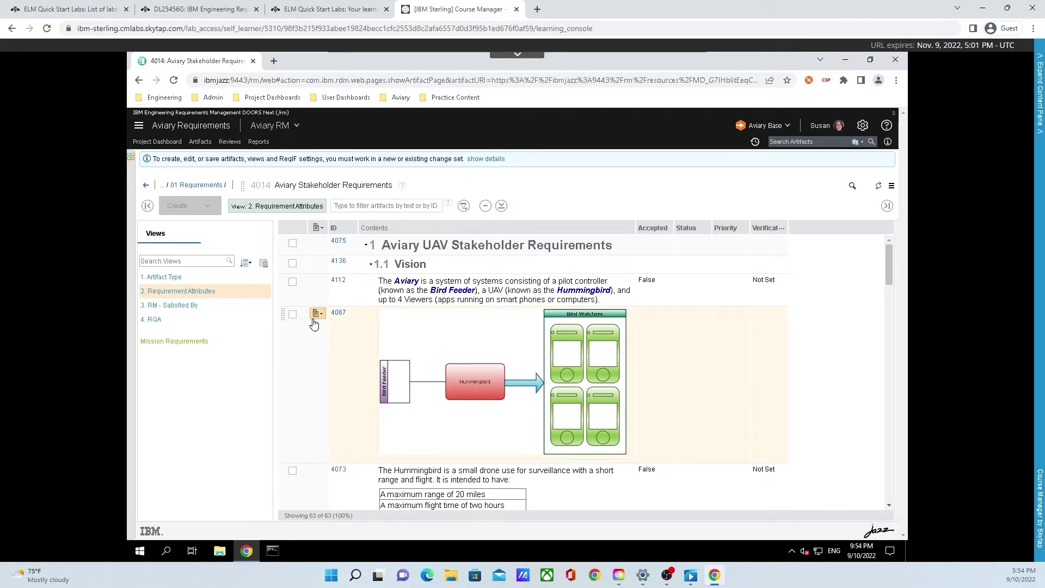
left_click(250, 301)
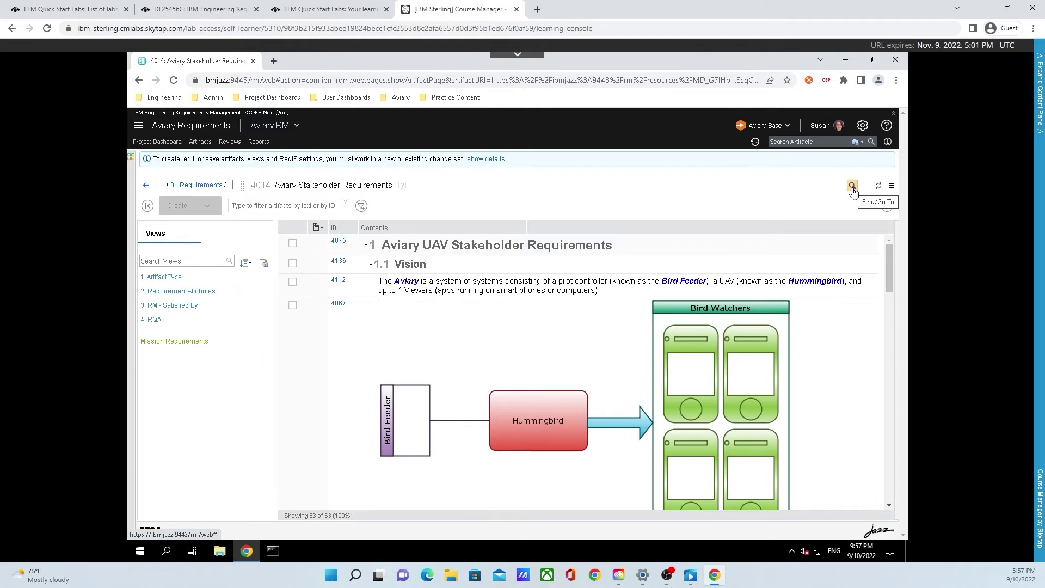
Step: Find 'mission' in the module, landing on requirement 4088, then close the find panel
left_click(853, 186)
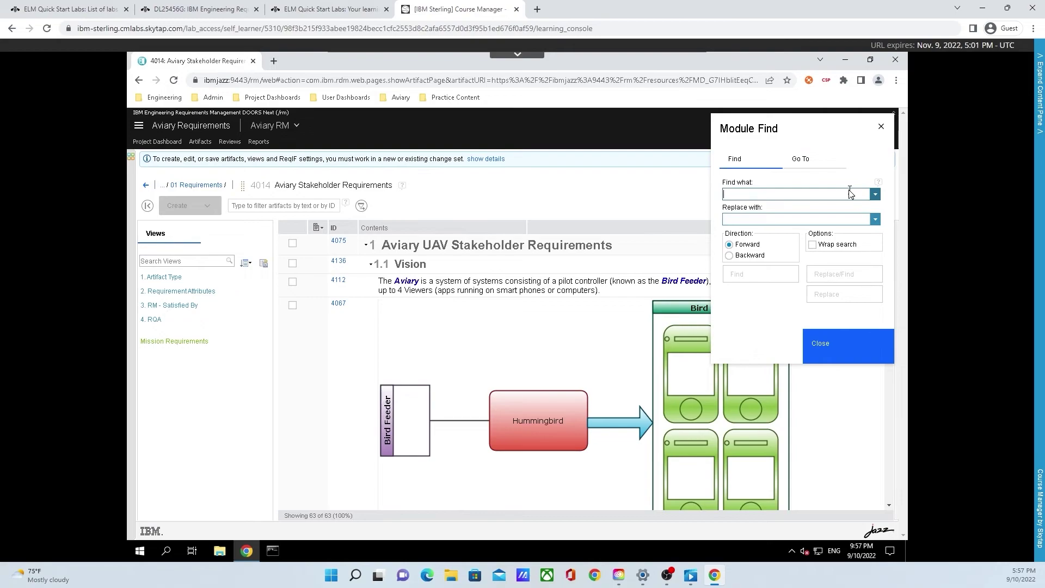
left_click(853, 195)
type("mission")
left_click(774, 278)
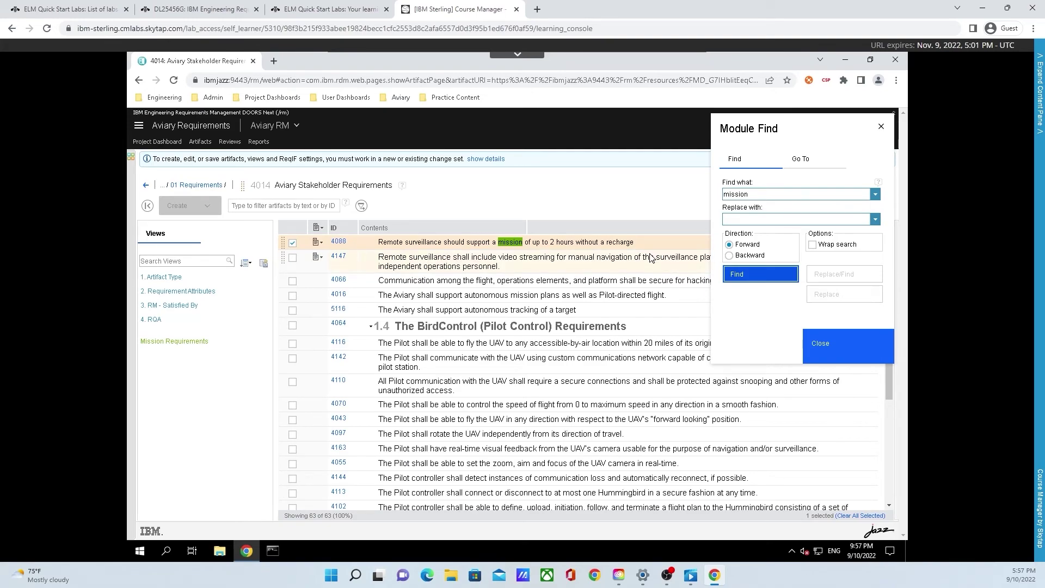
left_click(819, 347)
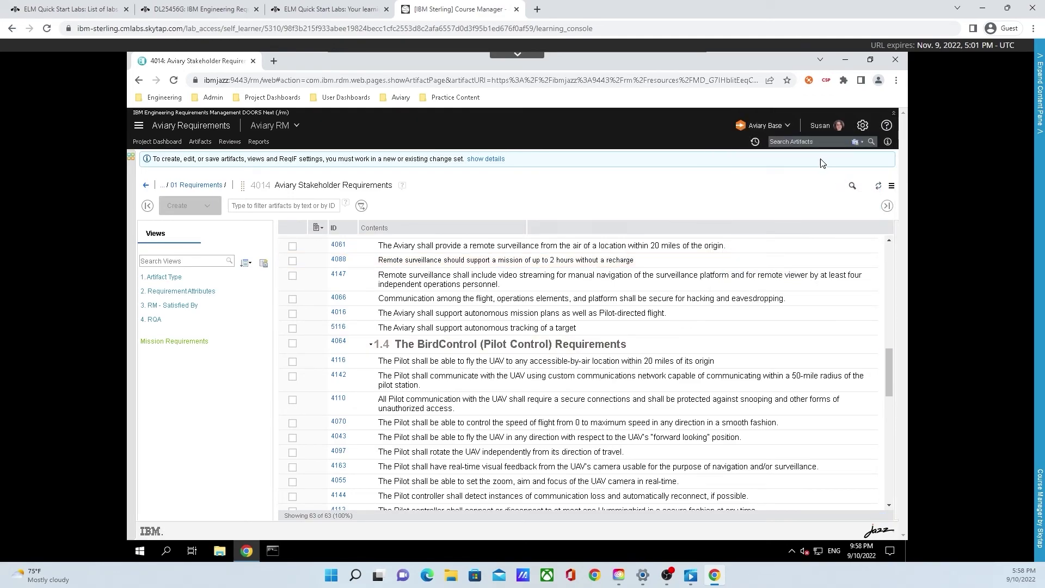
Step: Quick Search for 'mission', then page back to results 1–10 of the 23 matches
left_click(813, 142)
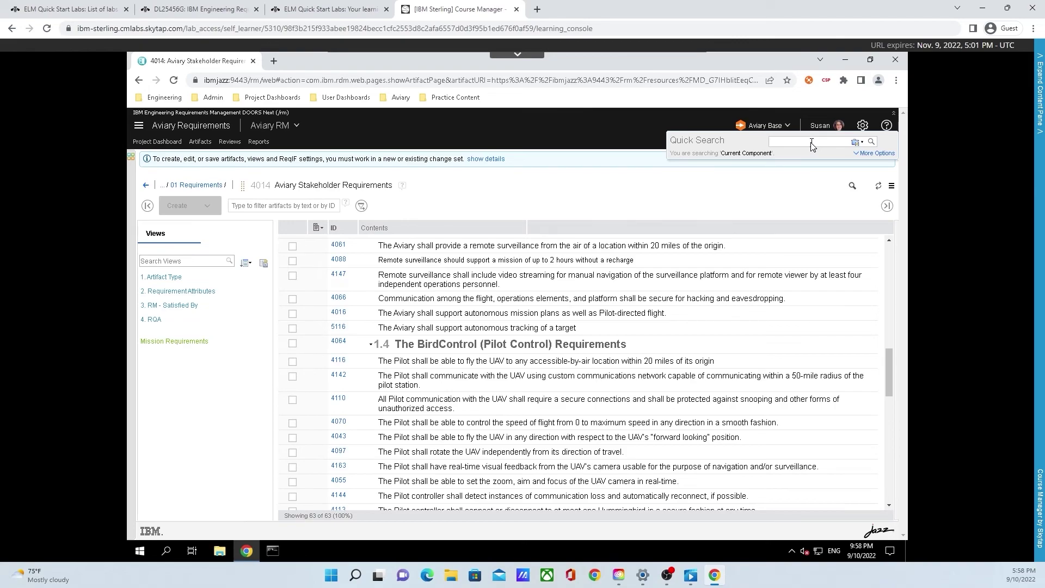
type("mission")
key("Return")
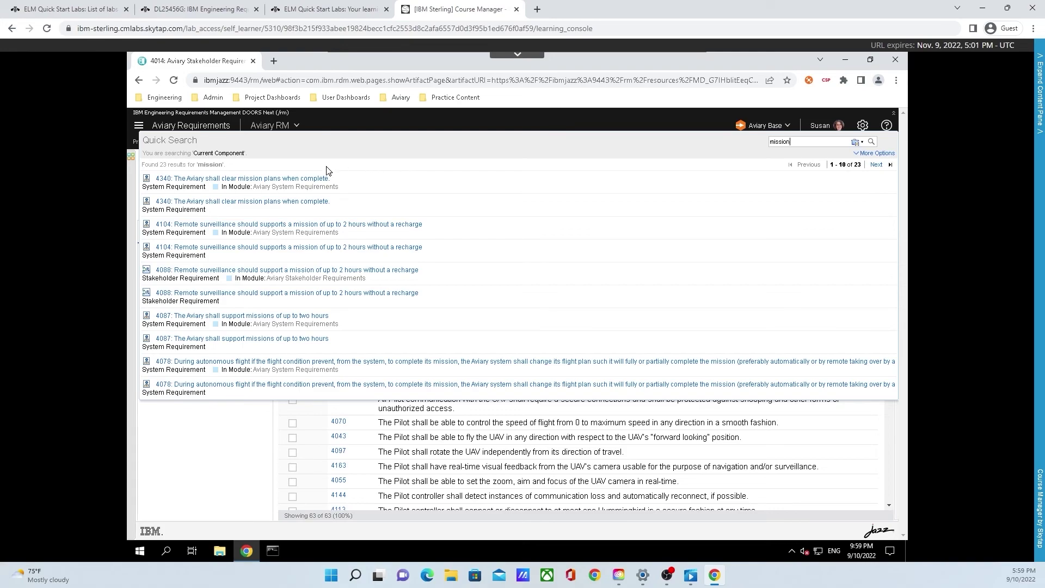
mouse_move(319, 181)
left_click(875, 169)
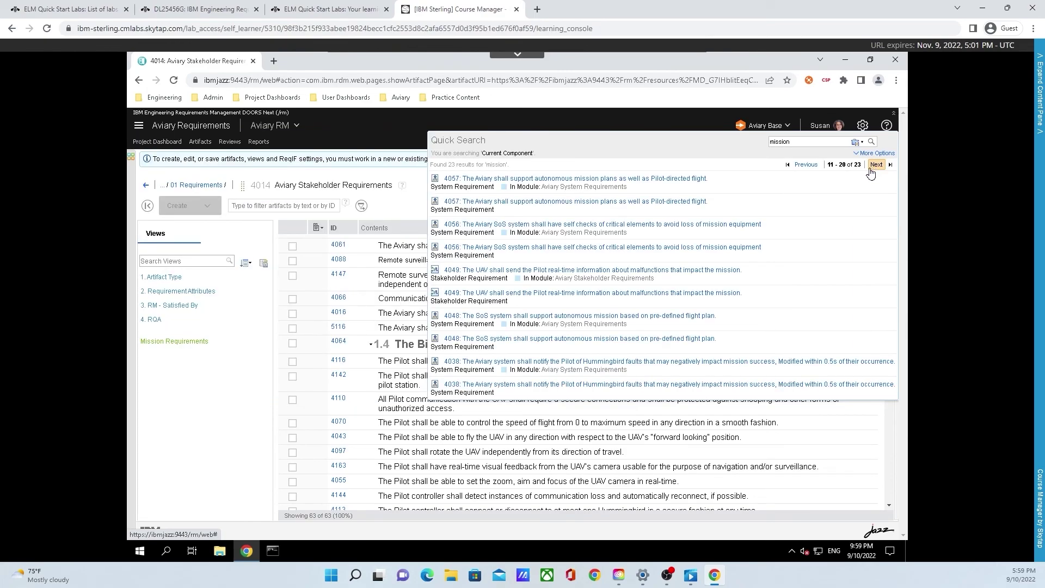
left_click(807, 165)
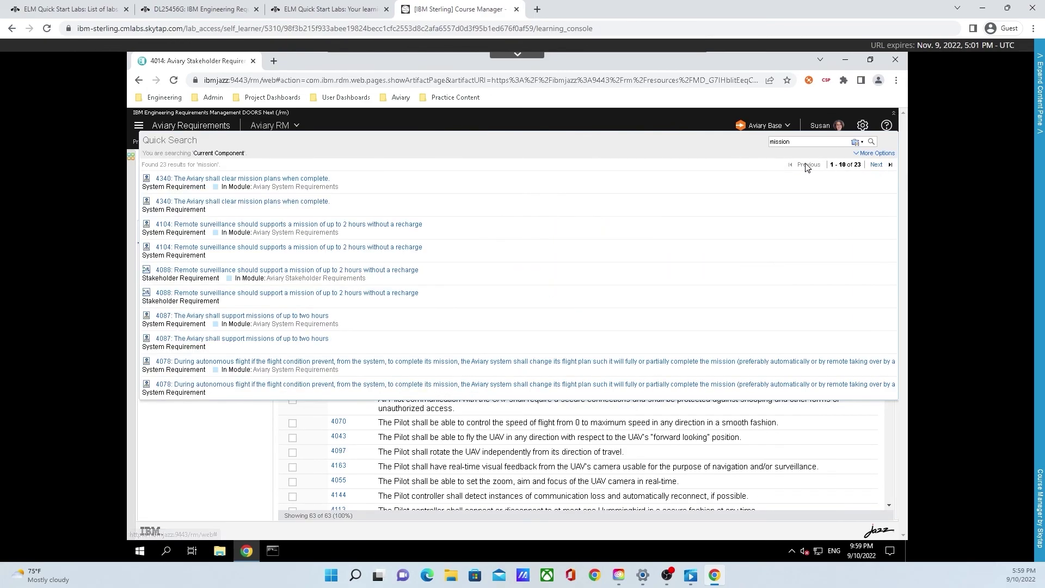
Step: Expand More Options for Modified on, Modified by, Where to search and Artifact type filters
left_click(876, 154)
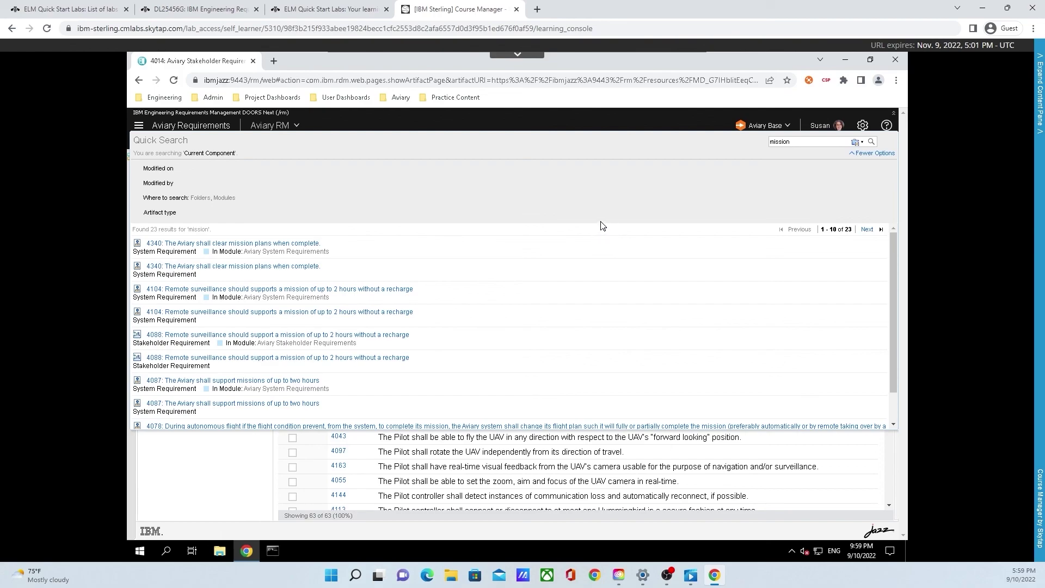
Step: Close the Quick Search results by clicking the empty Views pane
left_click(240, 478)
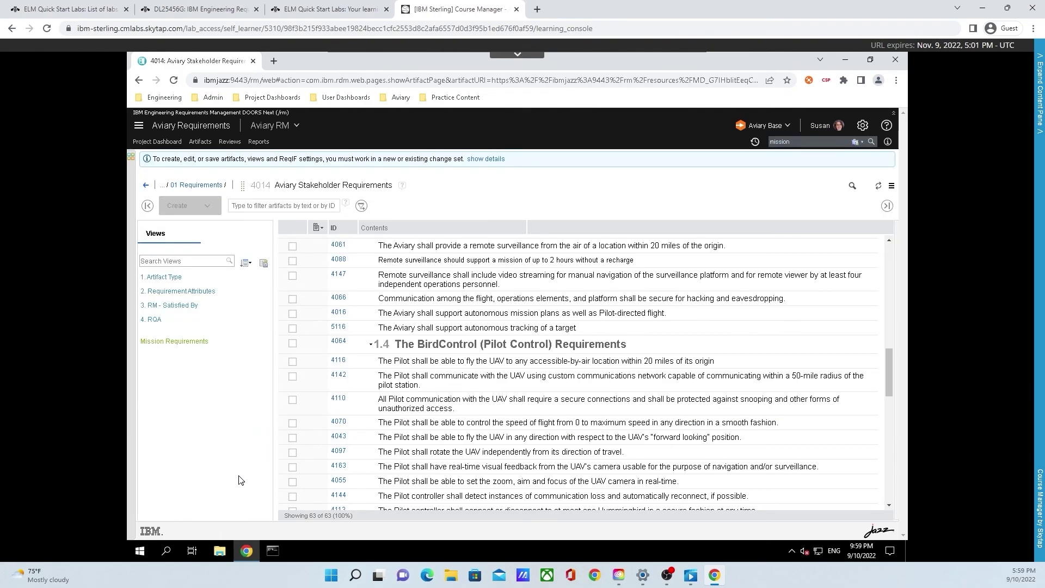